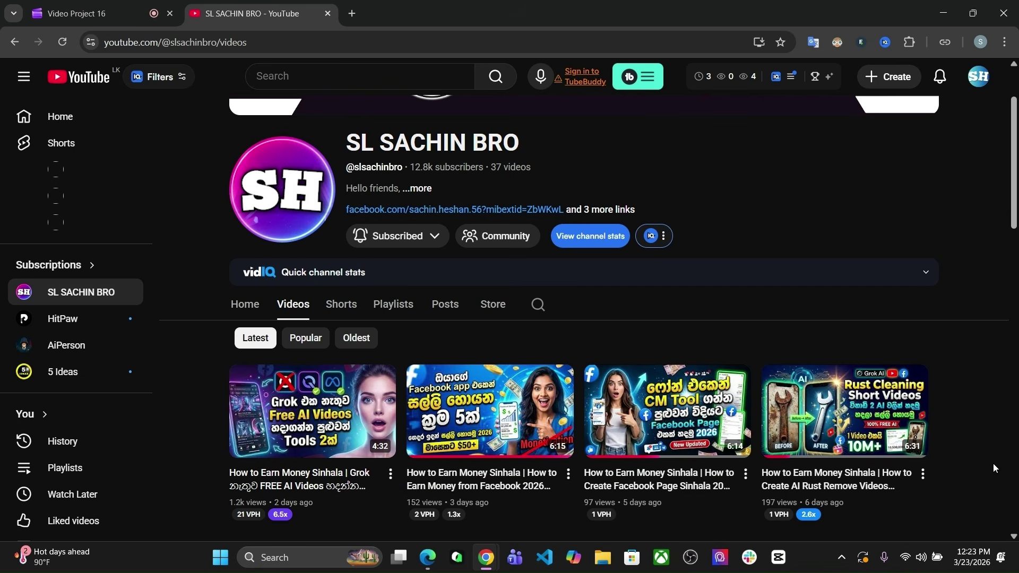
scroll(993, 468, down, 2)
scroll(993, 468, up, 1)
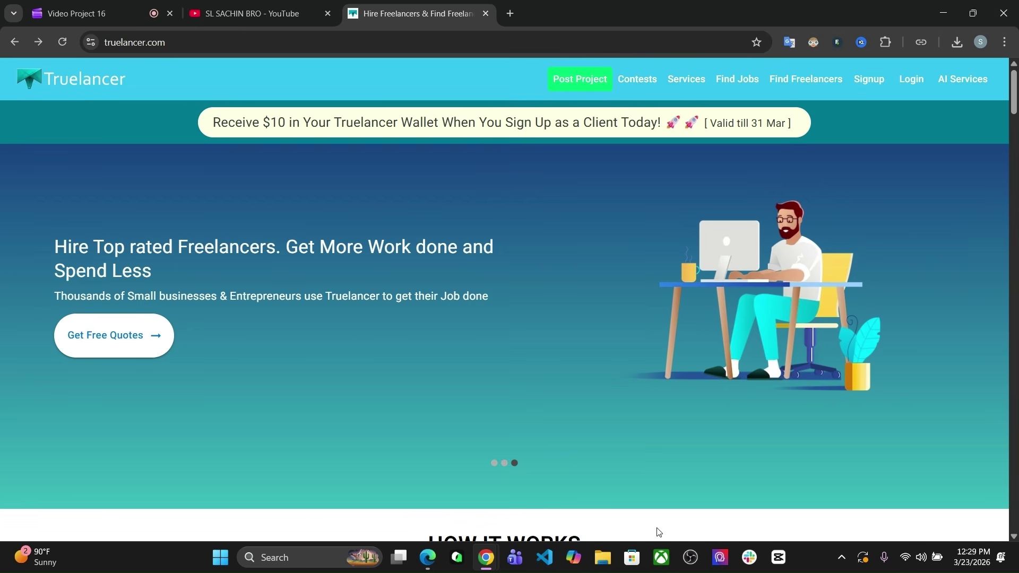
Look through the Truelancer home page, including how it works, the talent statistics, the enterprise section and the project partner sections.
scroll(658, 531, down, 8)
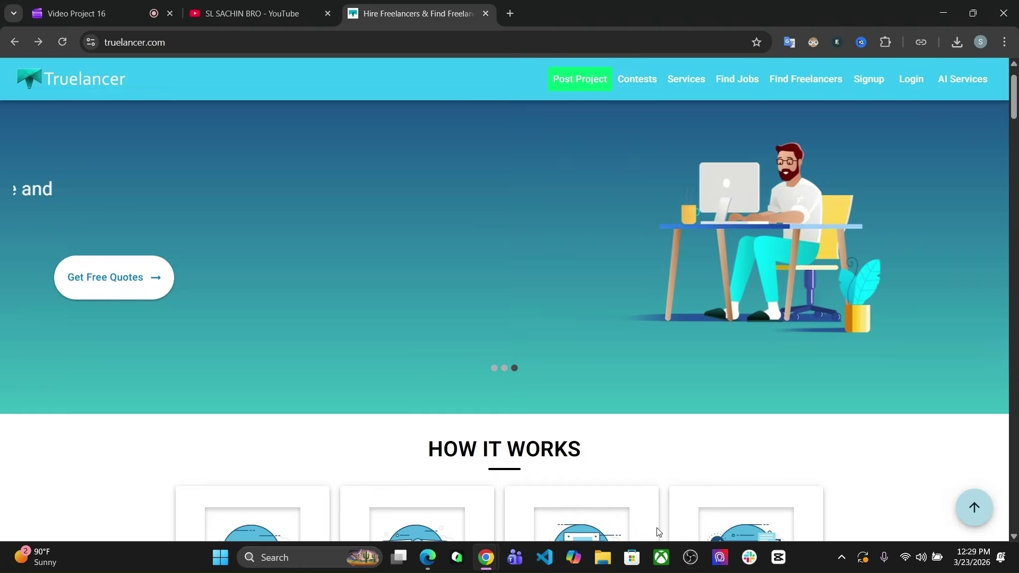
scroll(657, 528, down, 3)
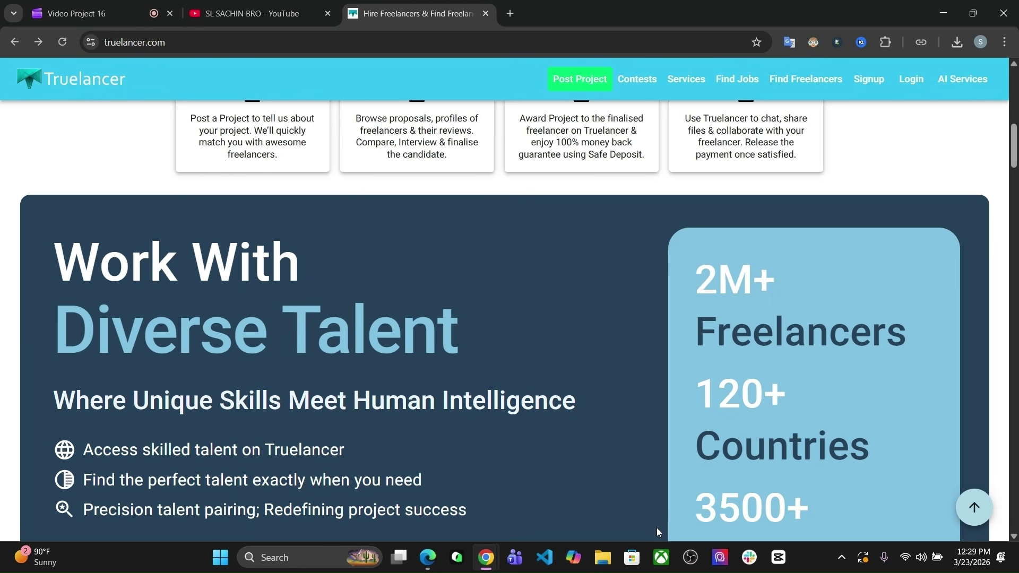
scroll(657, 528, down, 2)
scroll(657, 527, down, 1)
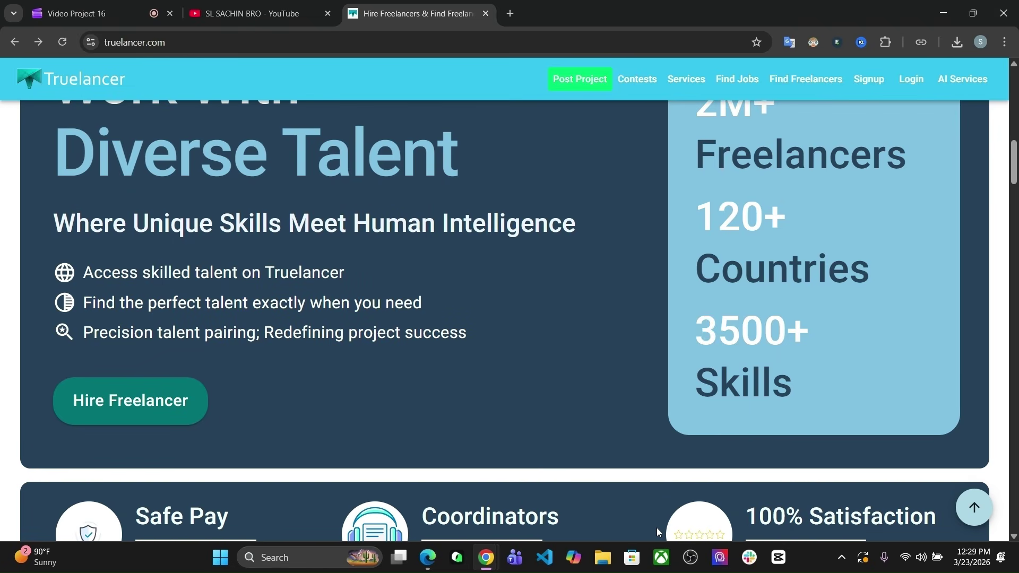
scroll(657, 527, down, 3)
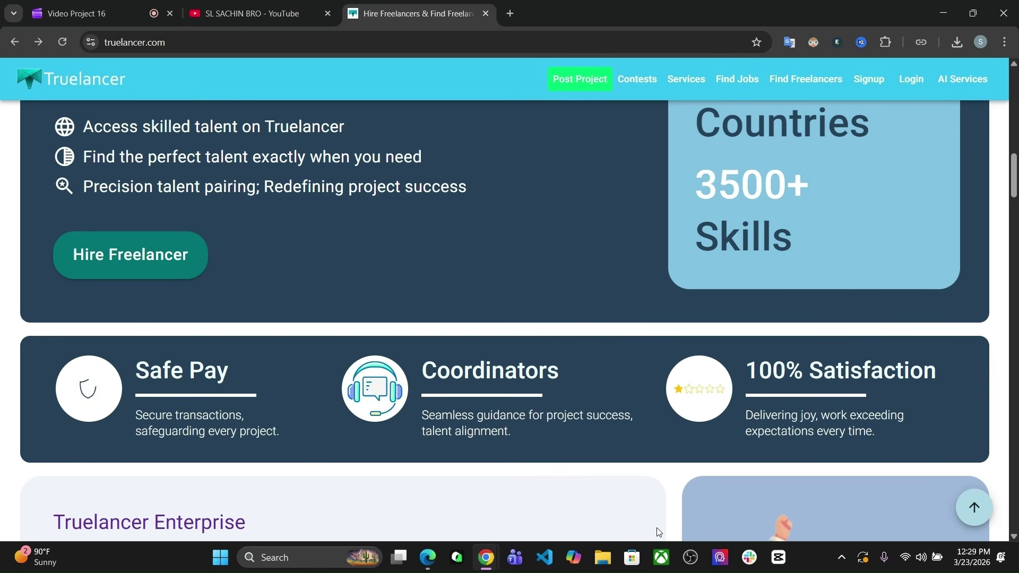
scroll(658, 531, down, 2)
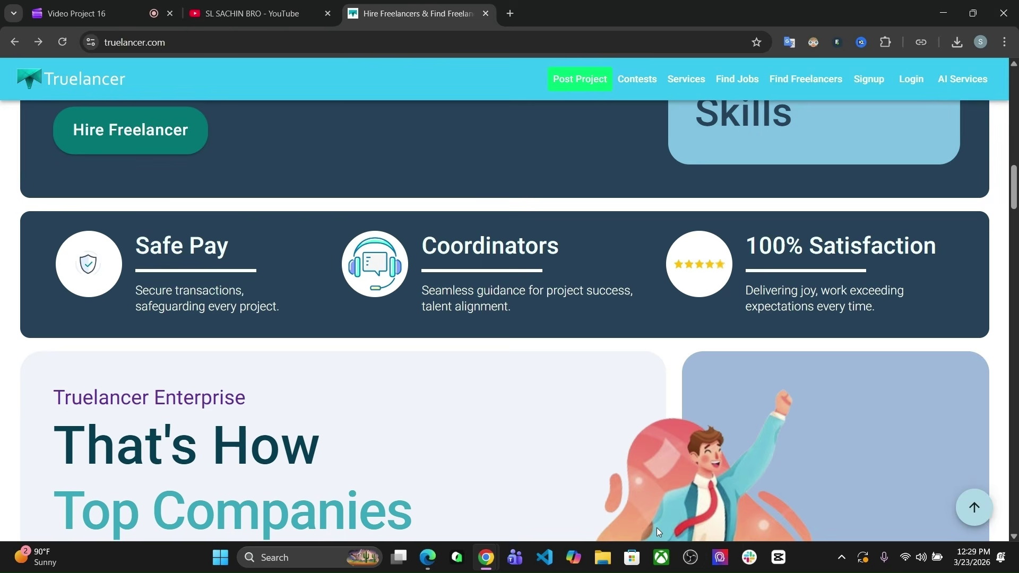
scroll(657, 527, down, 1)
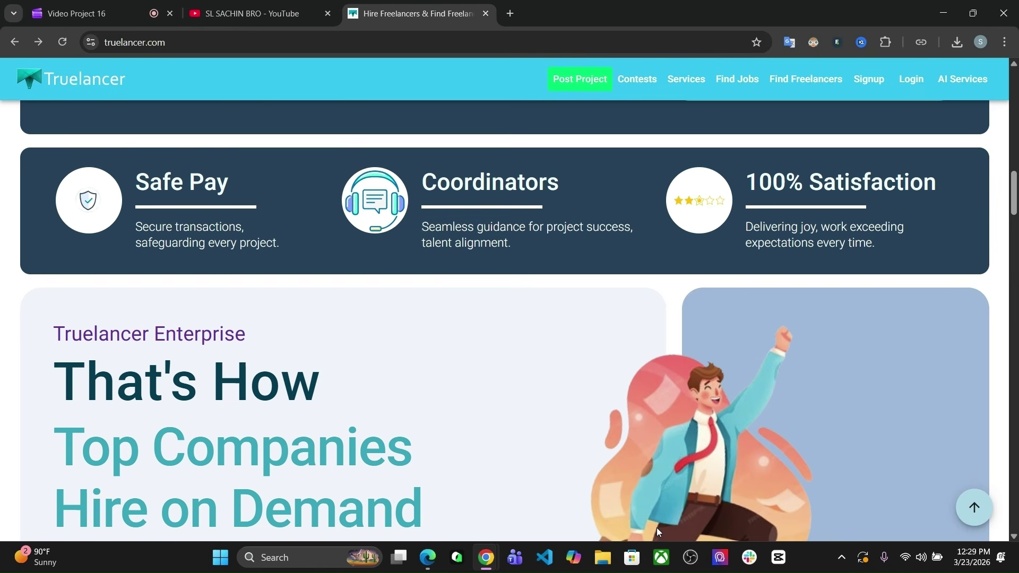
scroll(657, 527, down, 2)
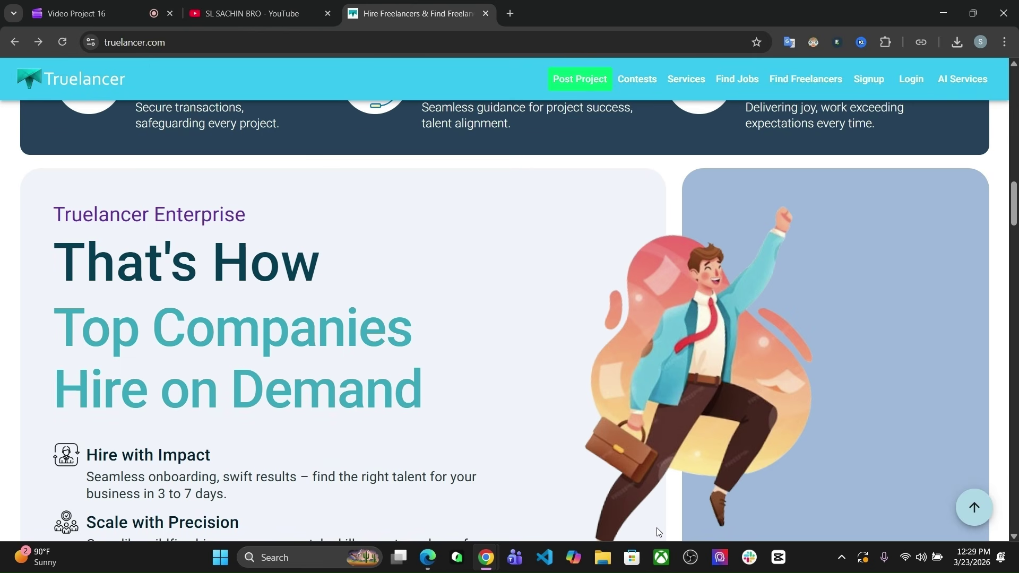
scroll(658, 531, down, 6)
scroll(657, 531, down, 4)
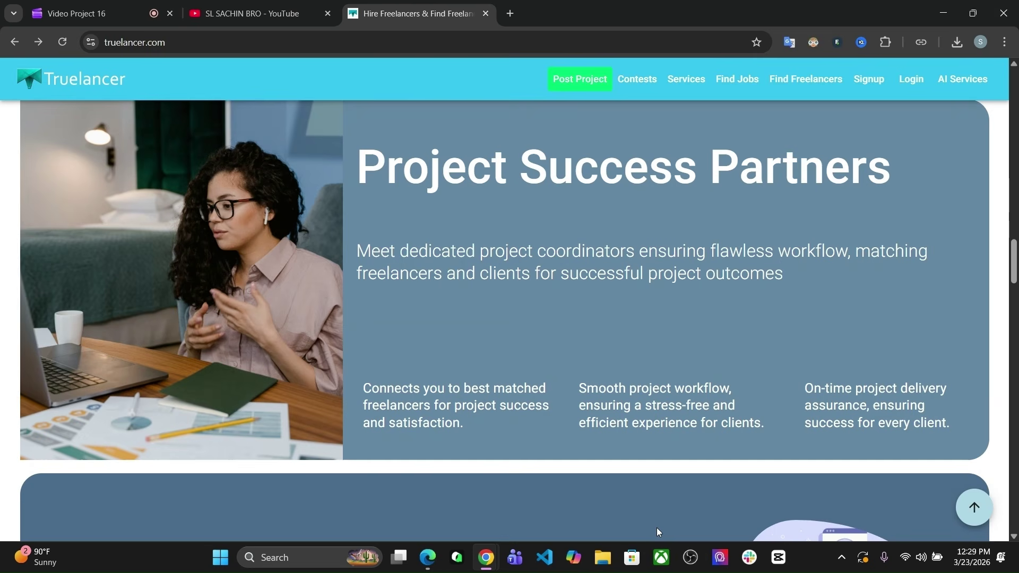
scroll(657, 531, down, 3)
scroll(657, 528, up, 10)
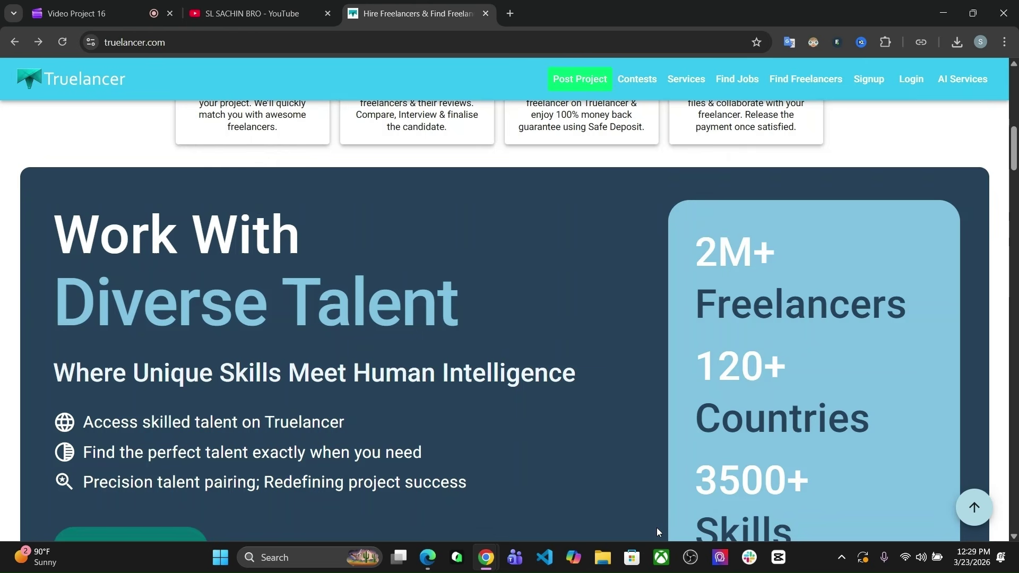
scroll(657, 528, up, 2)
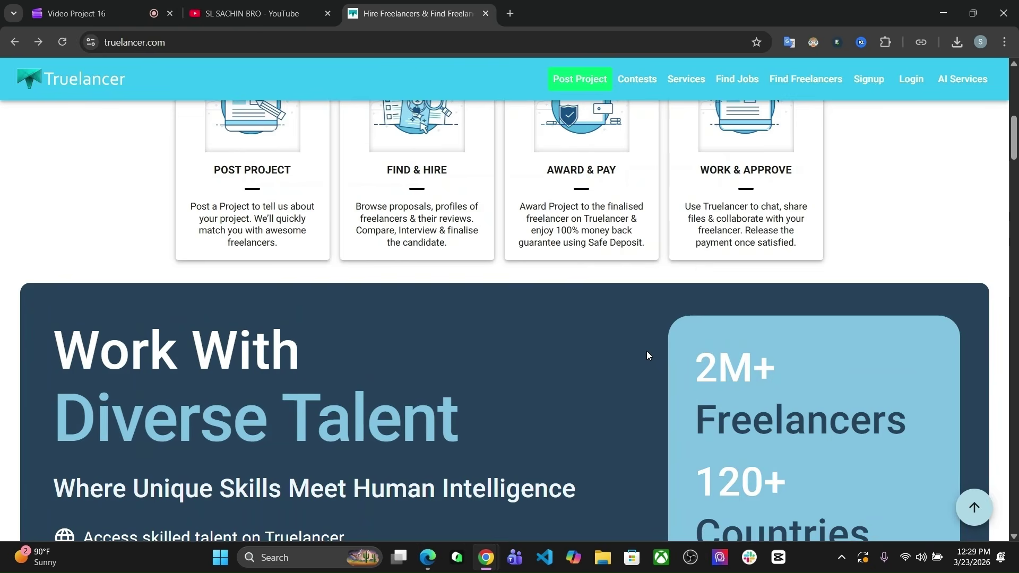
scroll(647, 351, up, 8)
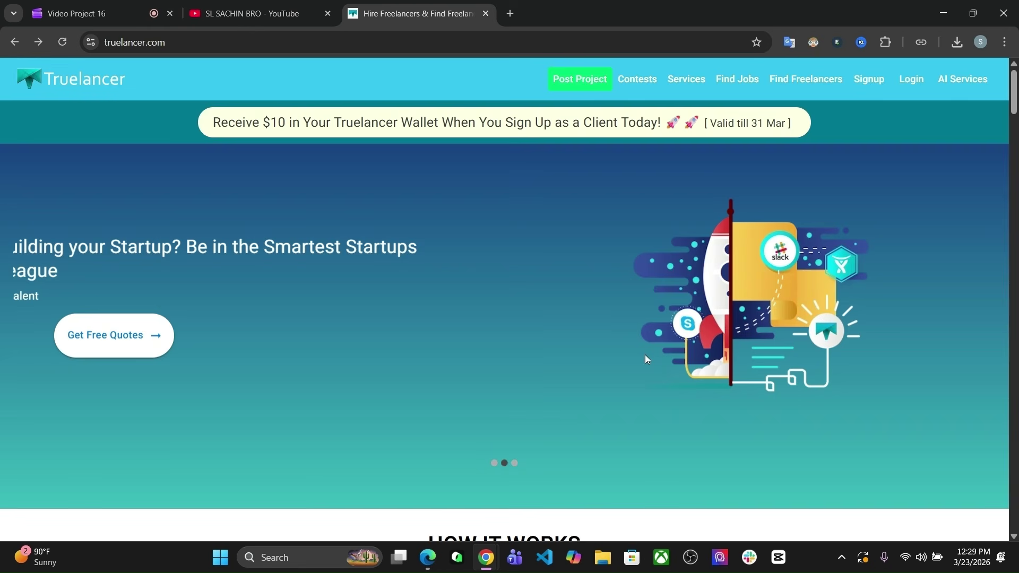
Open the freelance job listings and filter them to the Writing, Content & Translation category.
click(737, 79)
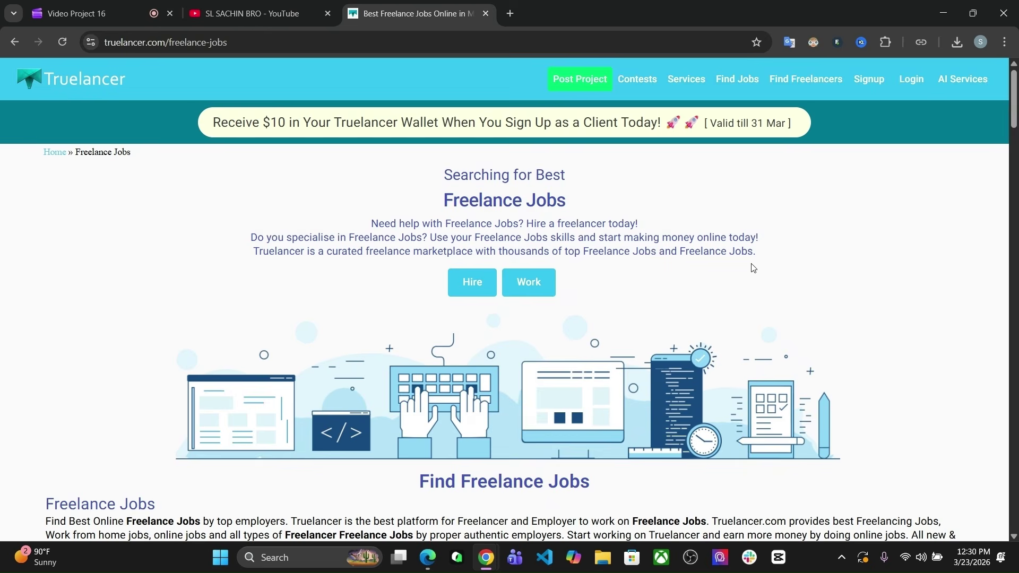
scroll(754, 268, down, 3)
scroll(754, 268, down, 4)
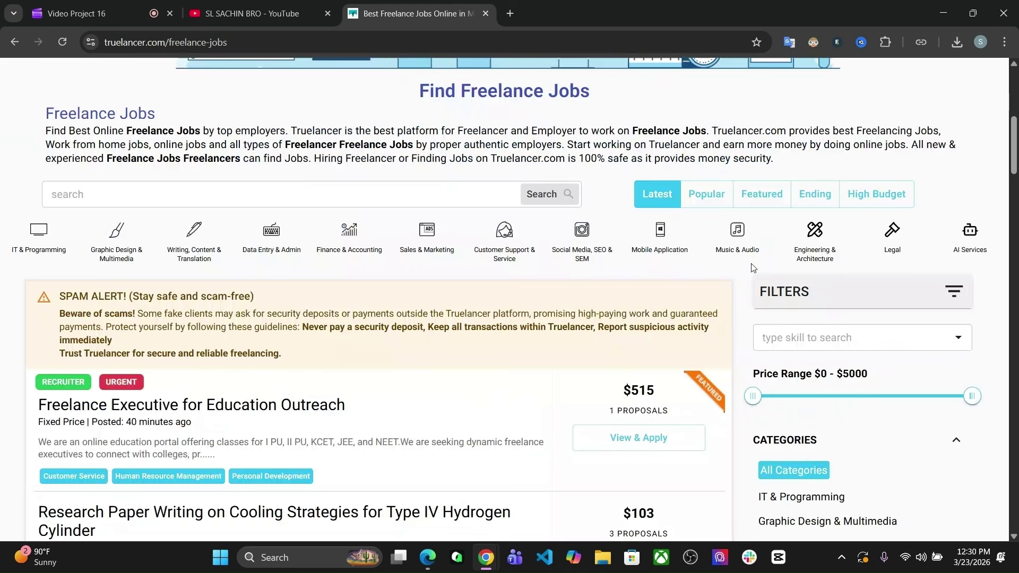
scroll(753, 268, down, 2)
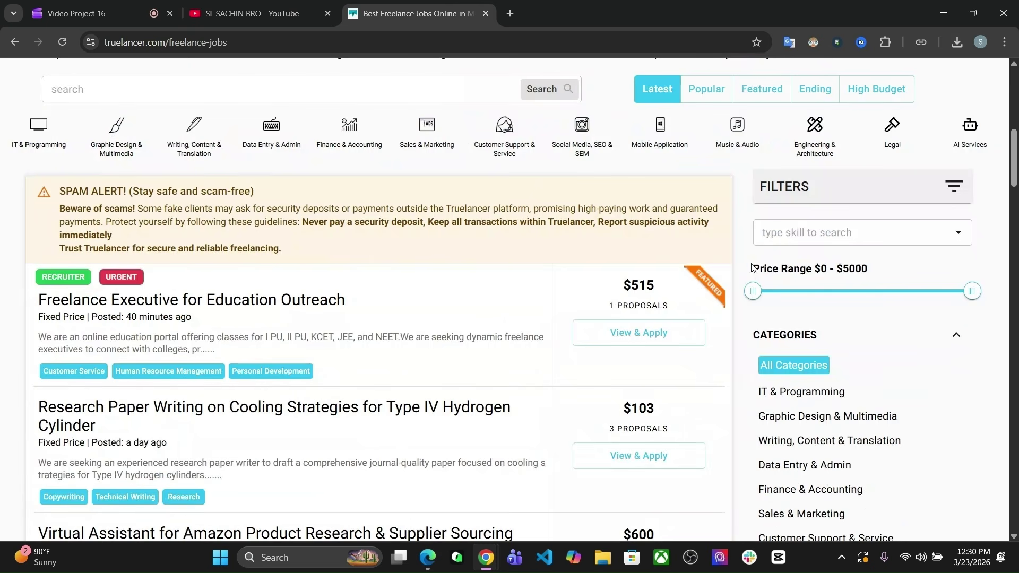
scroll(751, 267, up, 1)
scroll(752, 267, up, 1)
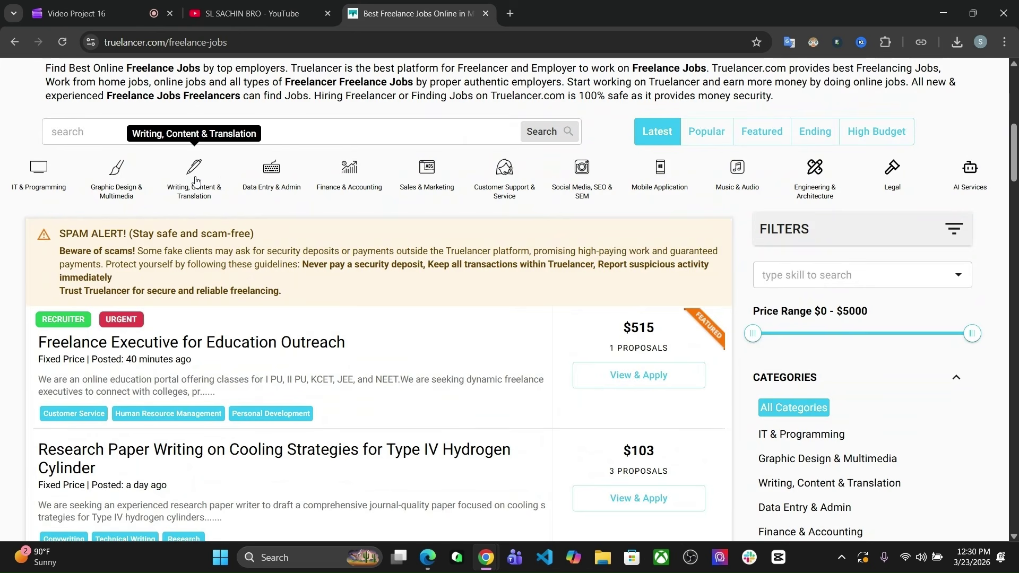
click(195, 180)
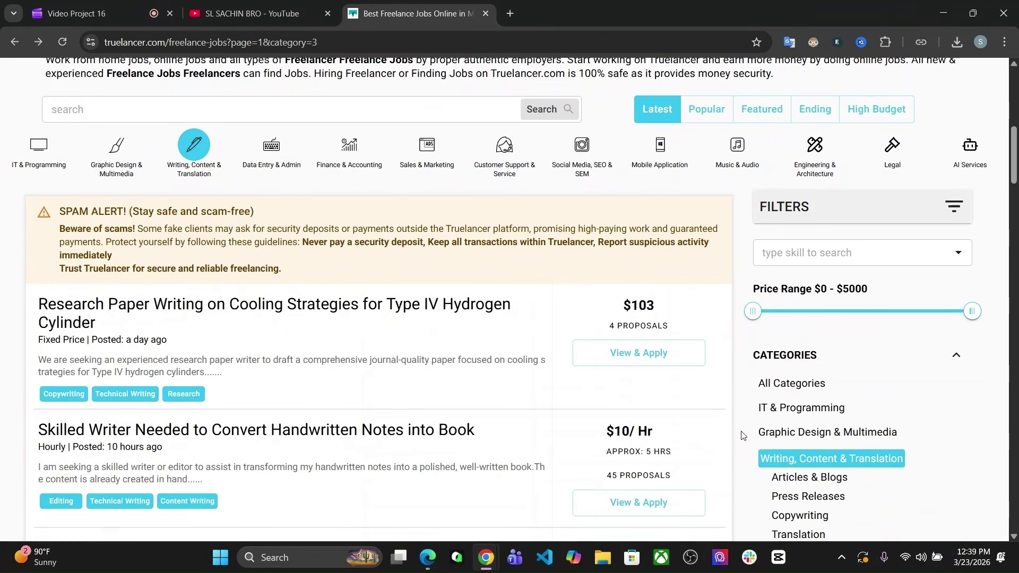
Examine the Writing, Content & Translation job listings, comparing their pay, number of proposals and required skills.
scroll(739, 432, down, 1)
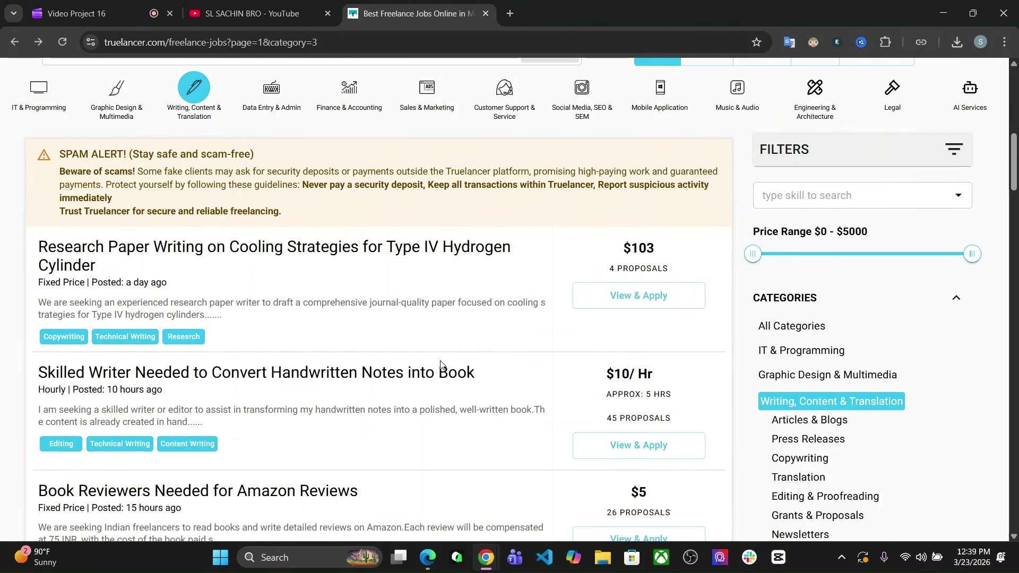
scroll(440, 365, down, 3)
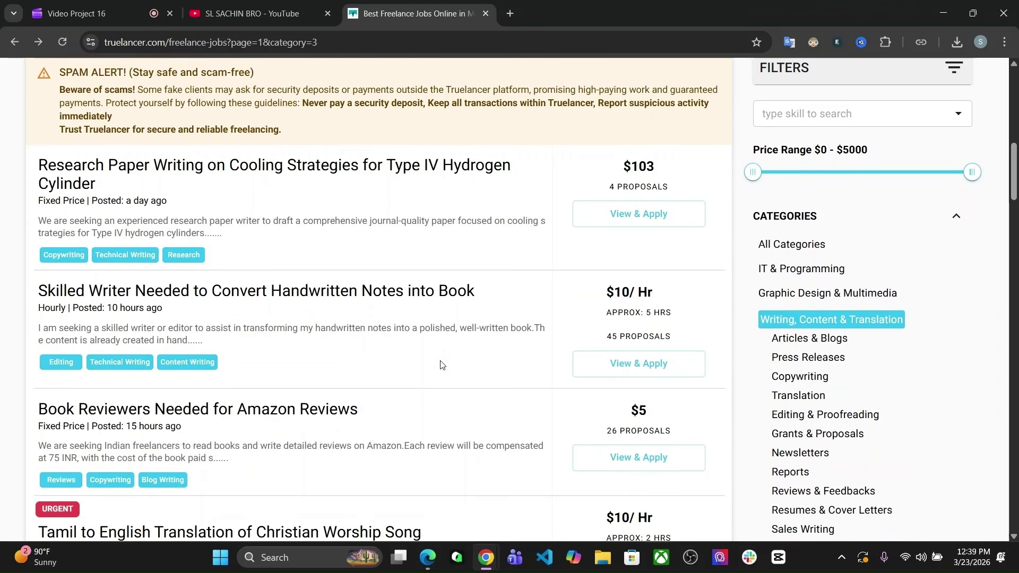
scroll(440, 365, up, 1)
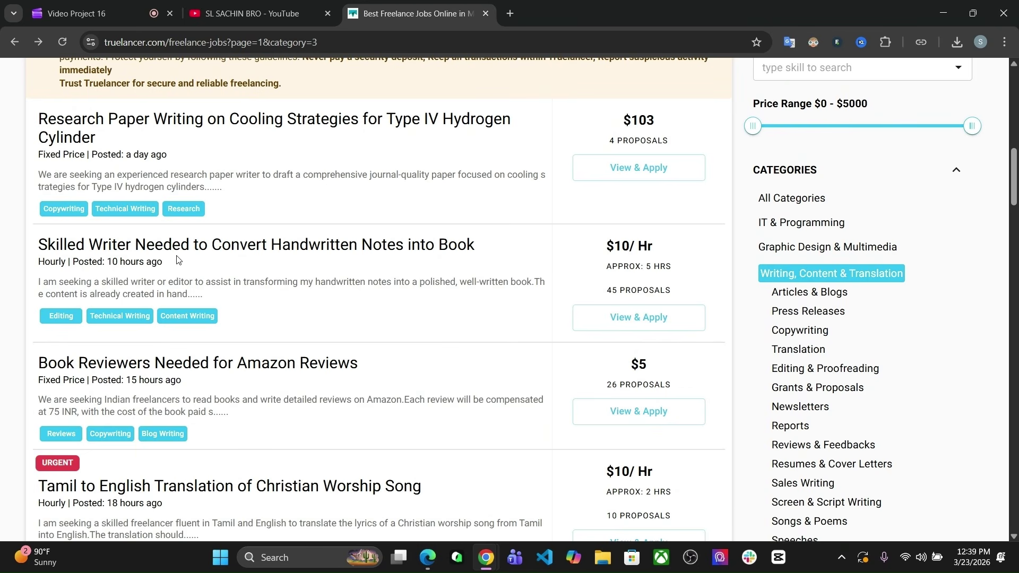
scroll(176, 259, down, 1)
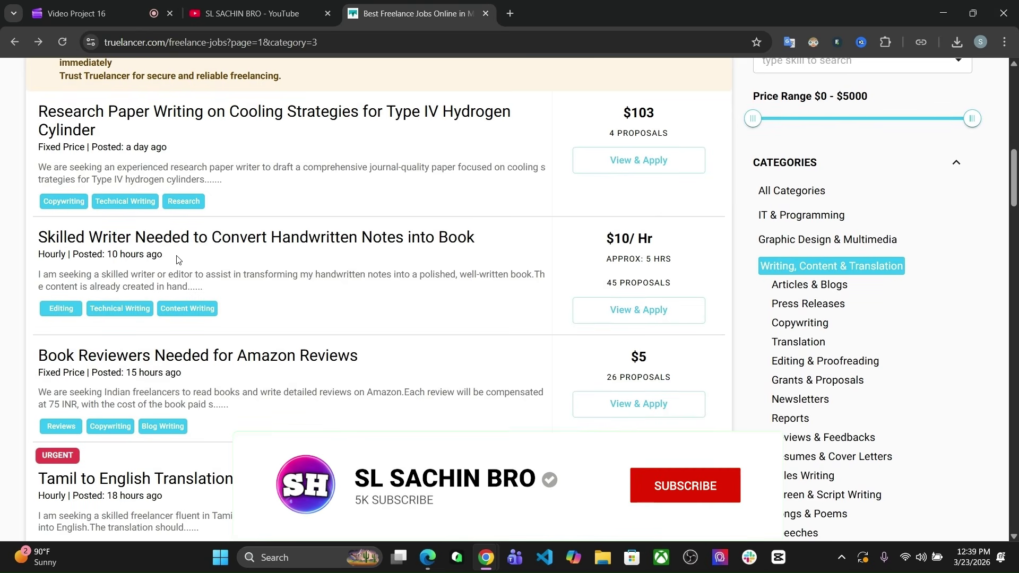
scroll(177, 259, down, 1)
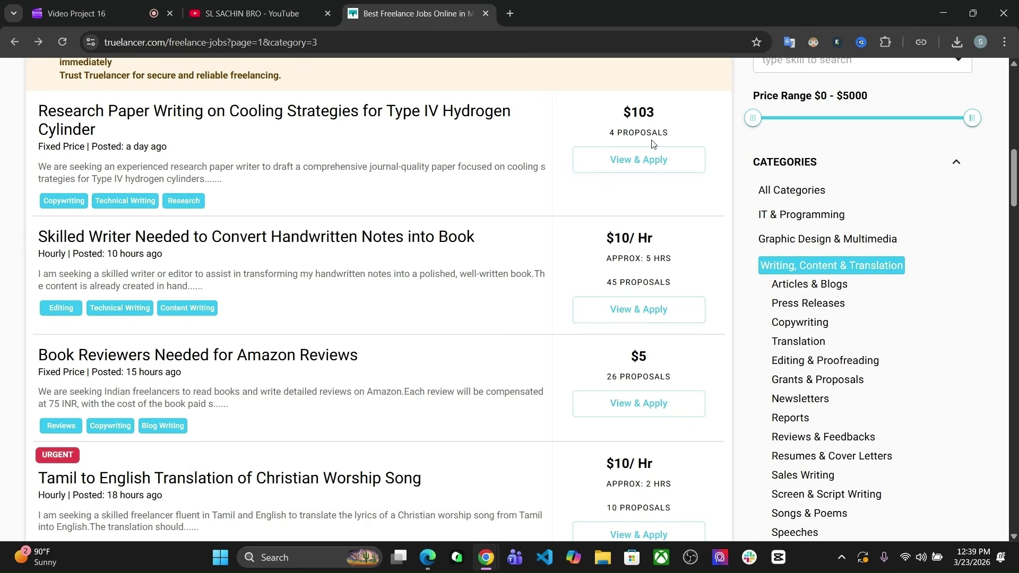
scroll(554, 269, down, 1)
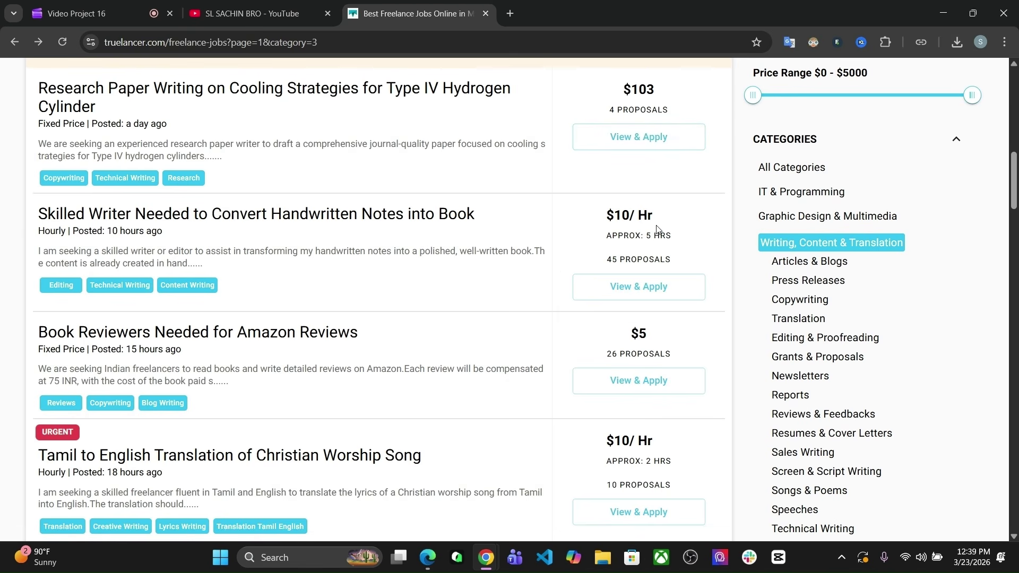
scroll(657, 229, down, 2)
scroll(657, 230, down, 1)
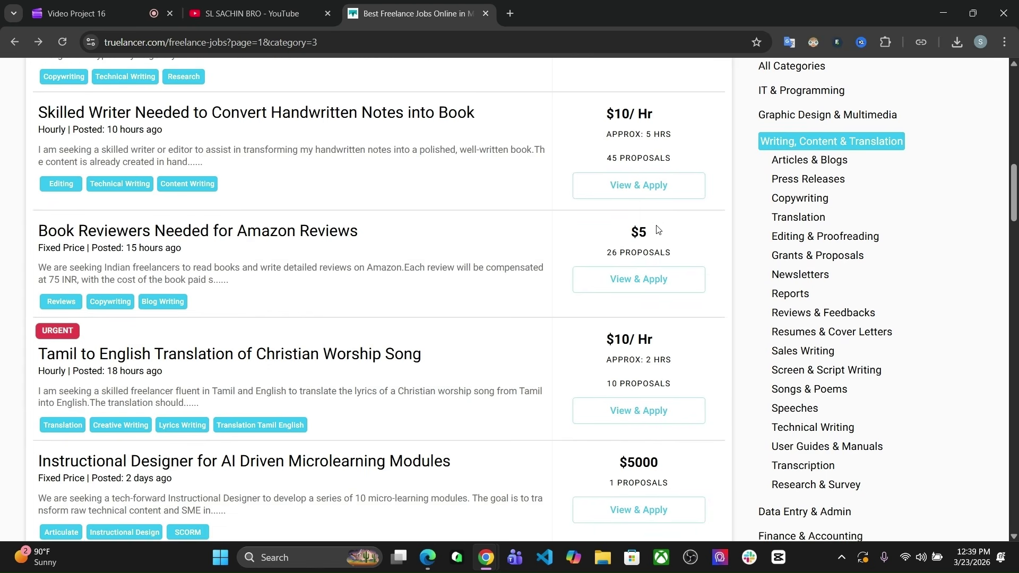
scroll(657, 229, down, 1)
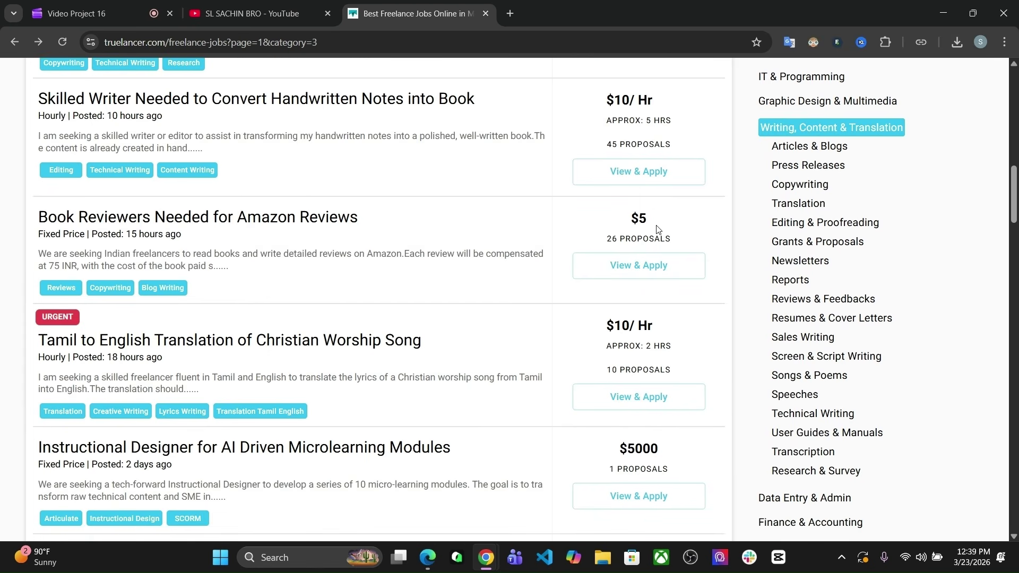
scroll(657, 229, down, 2)
scroll(657, 229, down, 3)
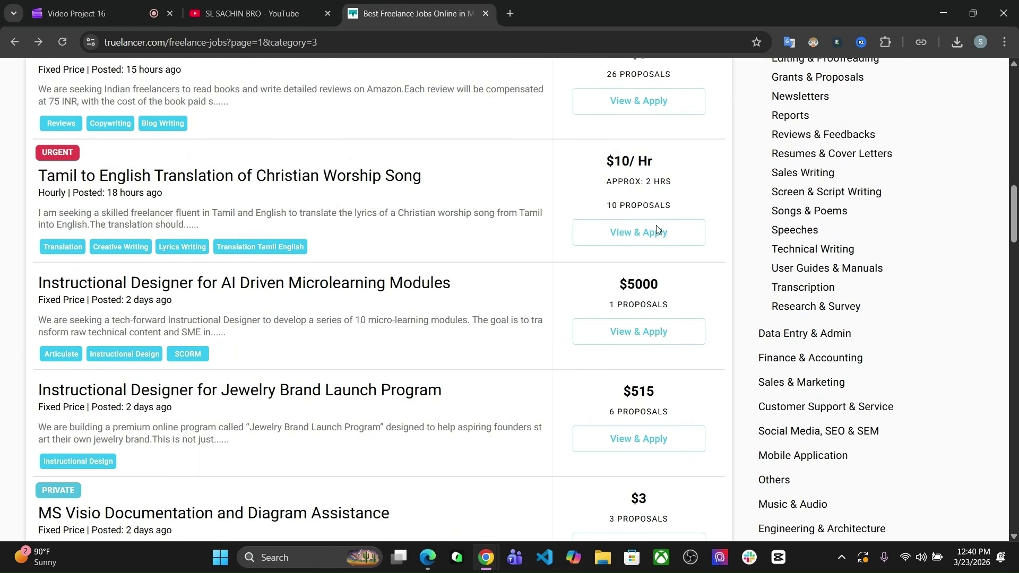
scroll(657, 228, up, 1)
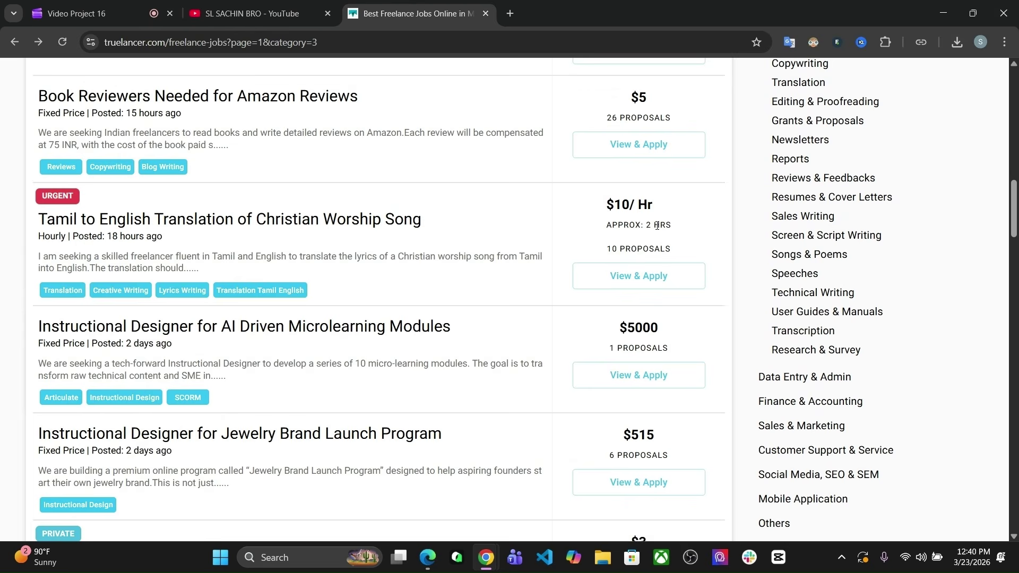
Sign up for a free Truelancer account with Google and activate the mobile number field for contact verification.
scroll(657, 226, up, 3)
scroll(657, 226, up, 12)
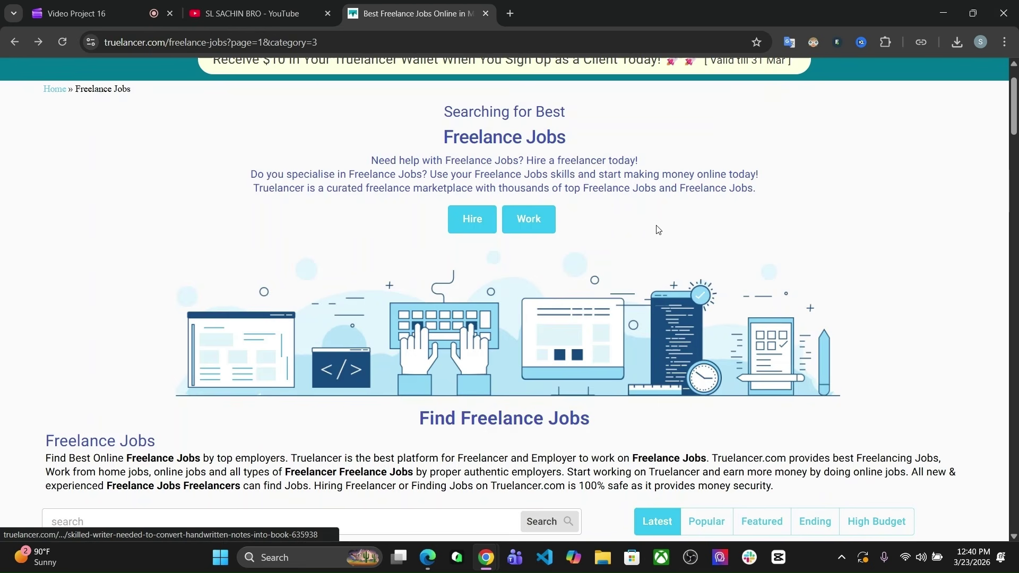
scroll(730, 104, up, 1)
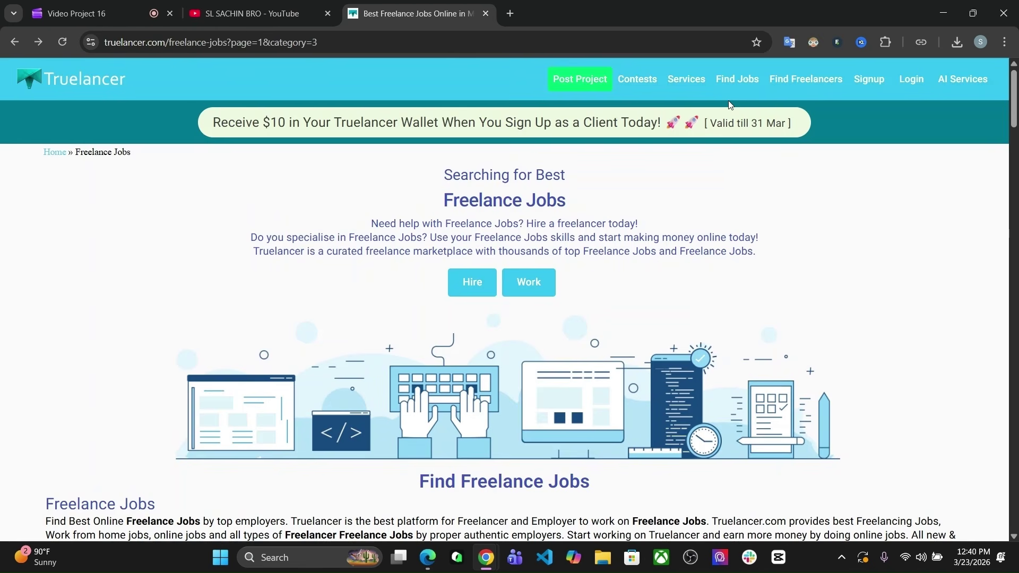
click(868, 79)
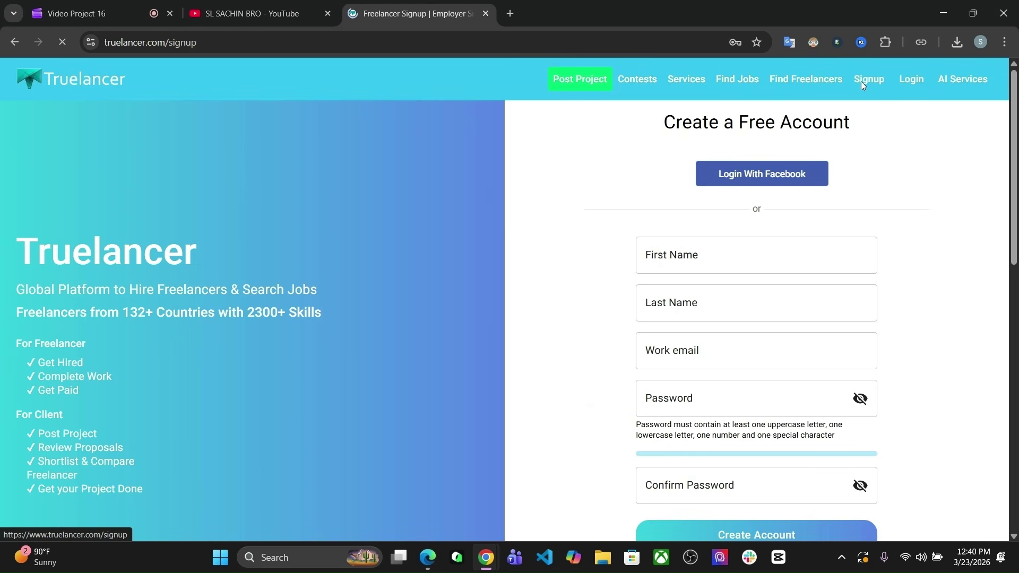
scroll(941, 304, down, 2)
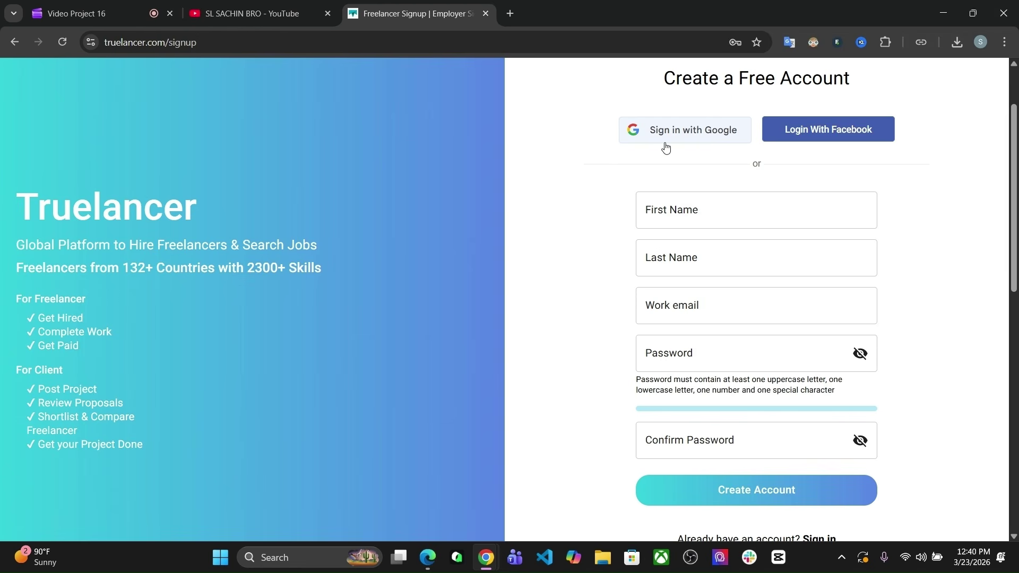
click(695, 143)
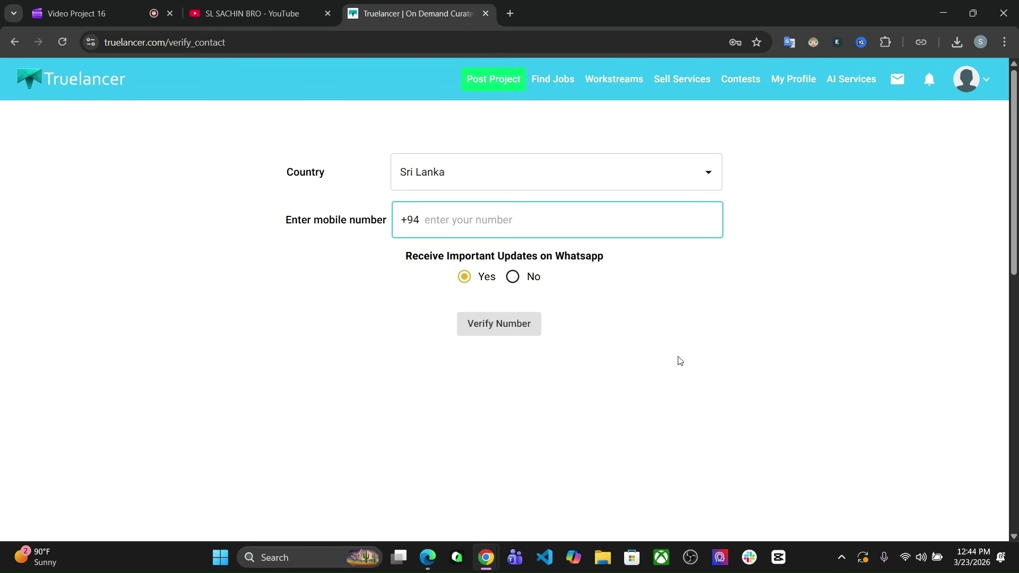
click(479, 228)
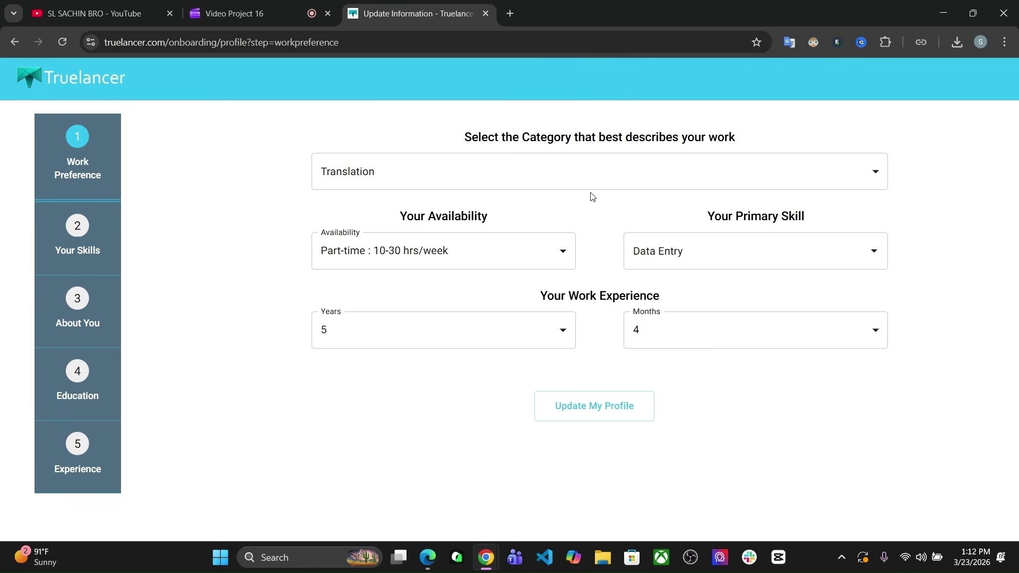
Choose Translation as the category that best describes the work in the profile's work preferences.
click(547, 182)
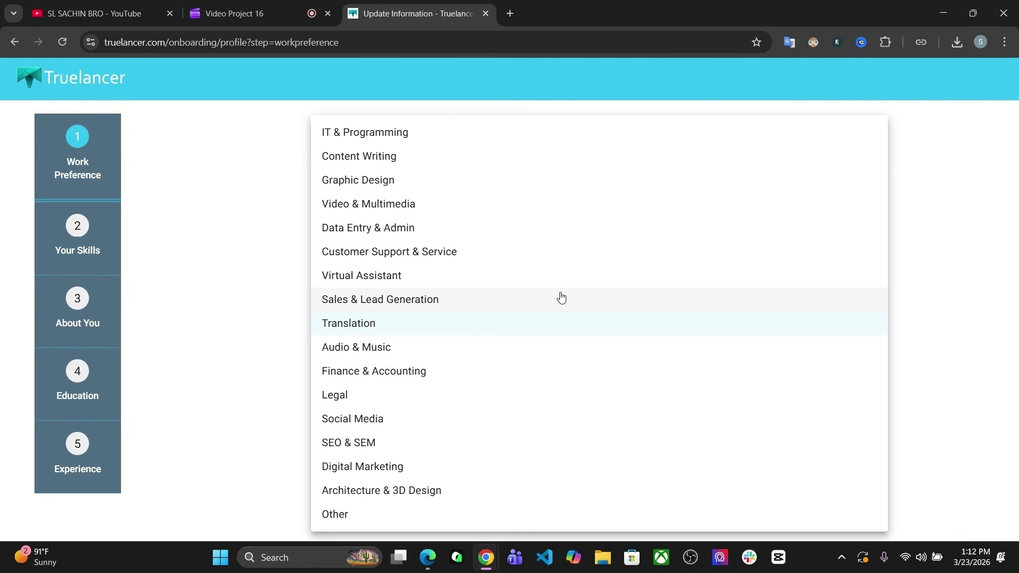
click(567, 326)
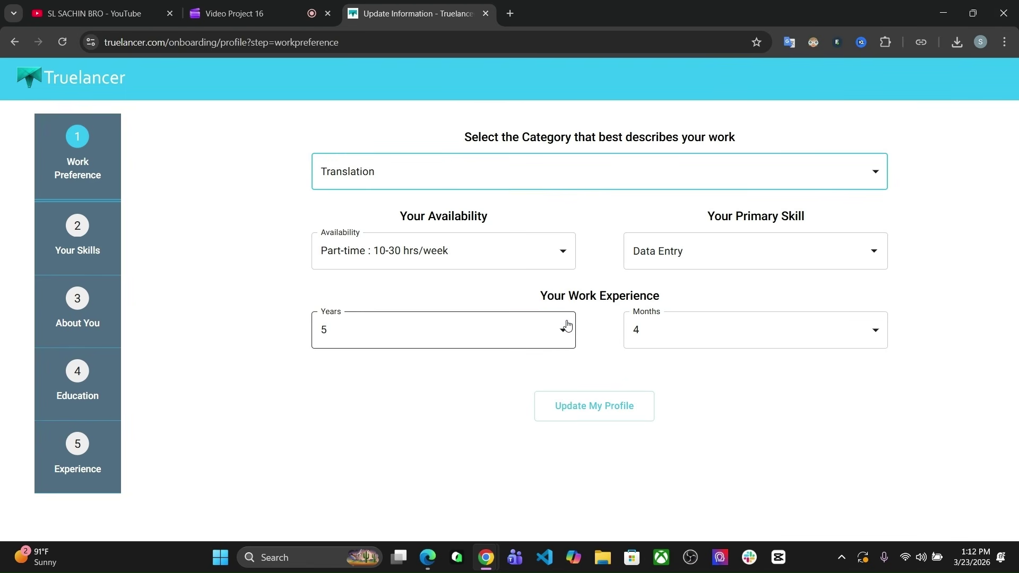
Save the work preferences with Translation as the category, and save the skills Speech Writing, Copywriting, Data Entry and Excel at Expert level.
click(521, 171)
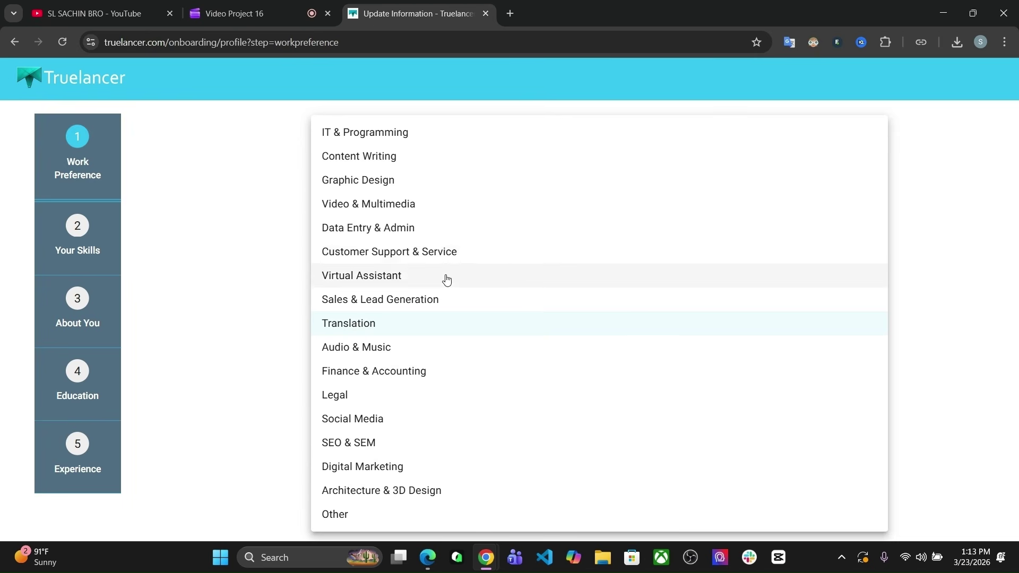
click(446, 328)
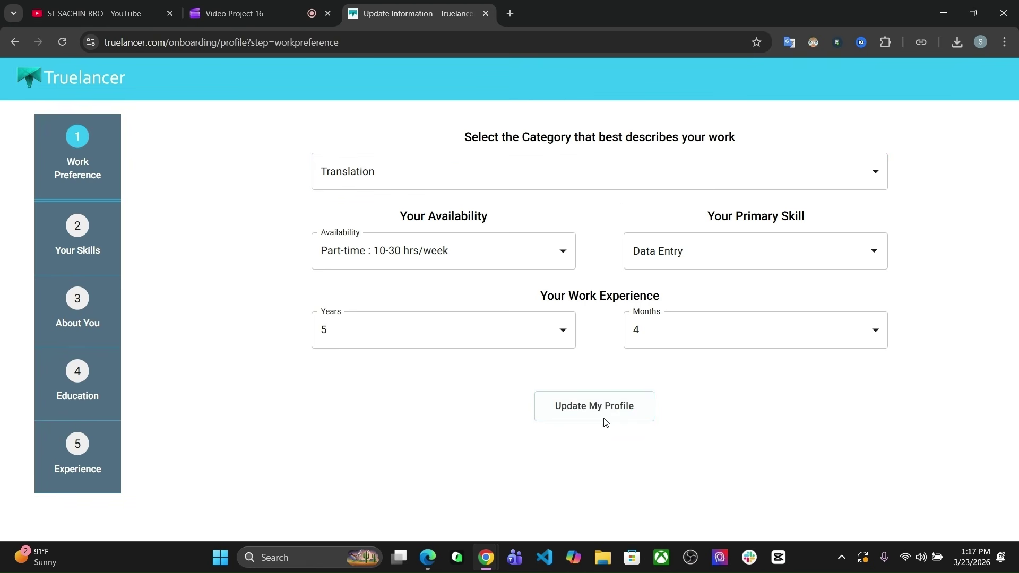
click(605, 420)
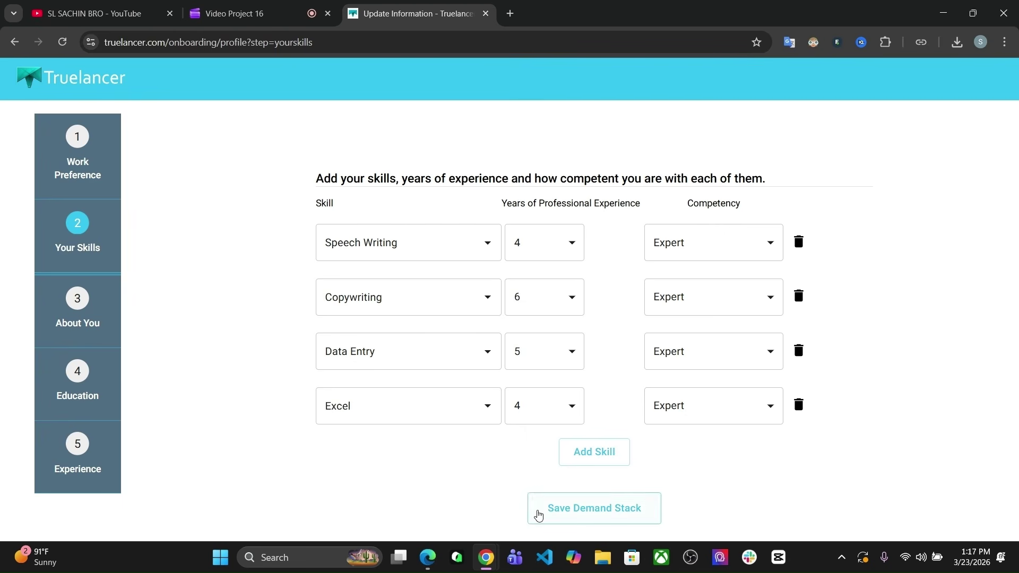
click(574, 514)
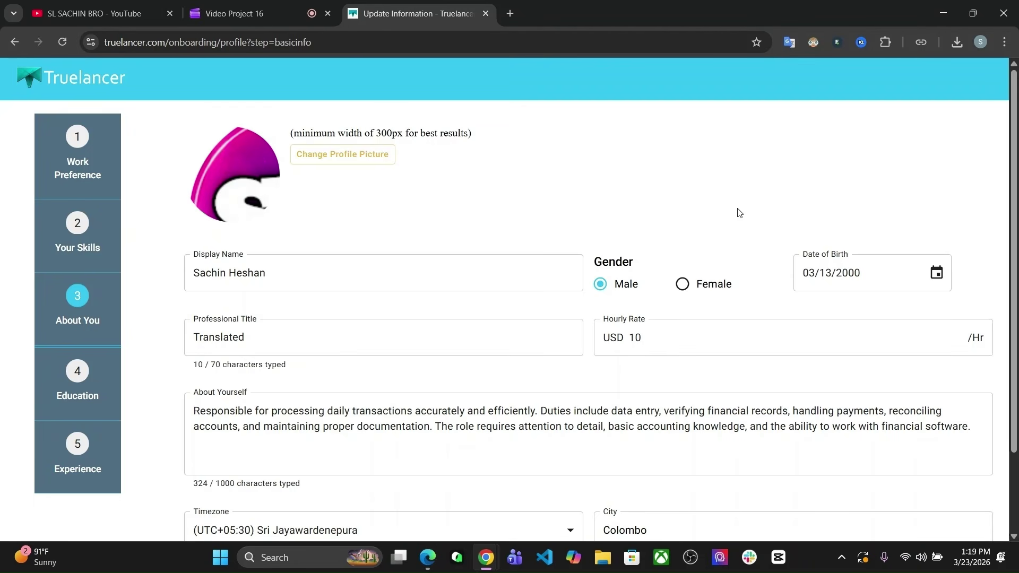
Review the About You details, choose the (UTC+05:30) Sri Jayawardenepura timezone and save the section.
scroll(739, 213, down, 1)
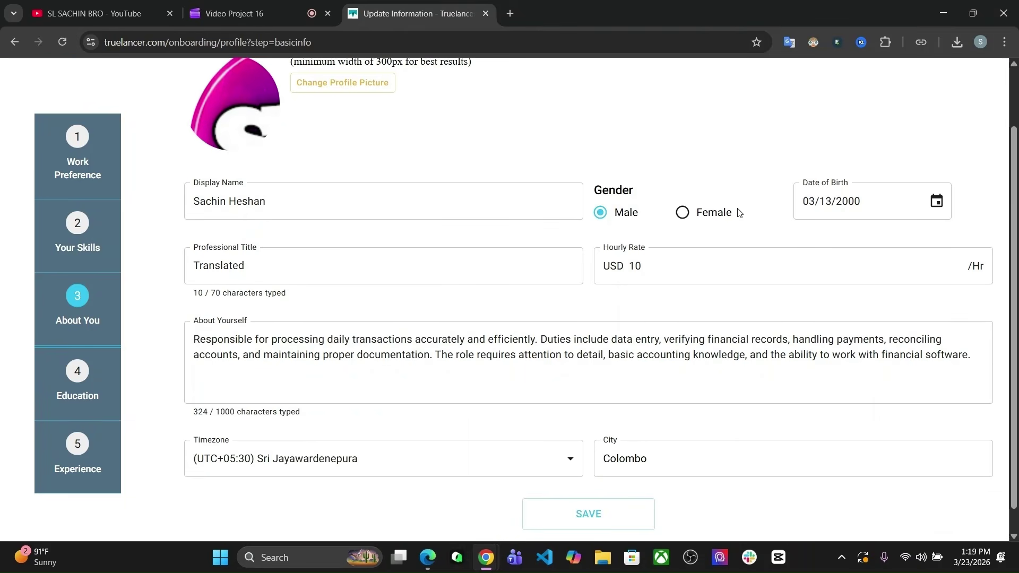
scroll(737, 211, up, 1)
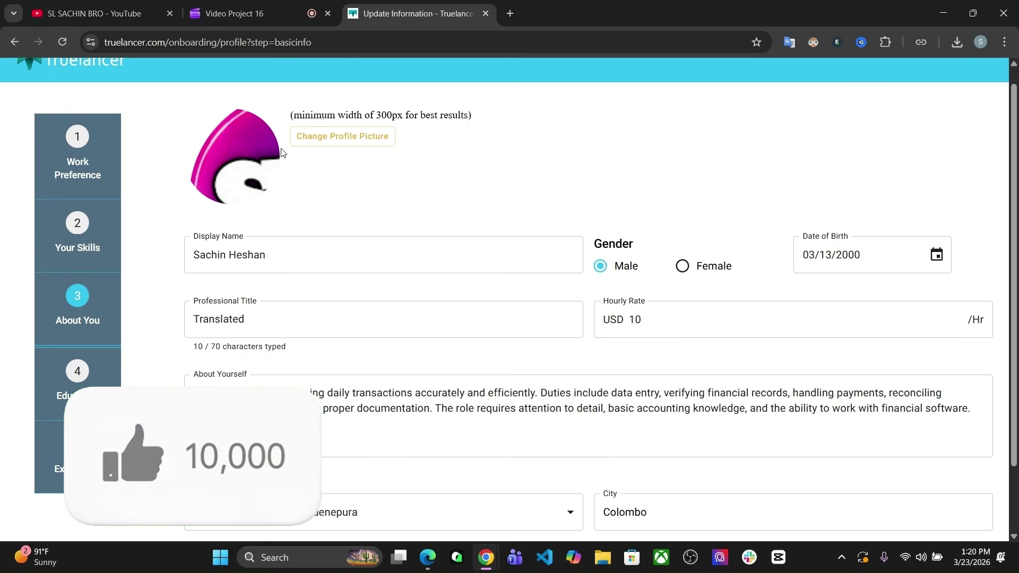
scroll(281, 153, down, 1)
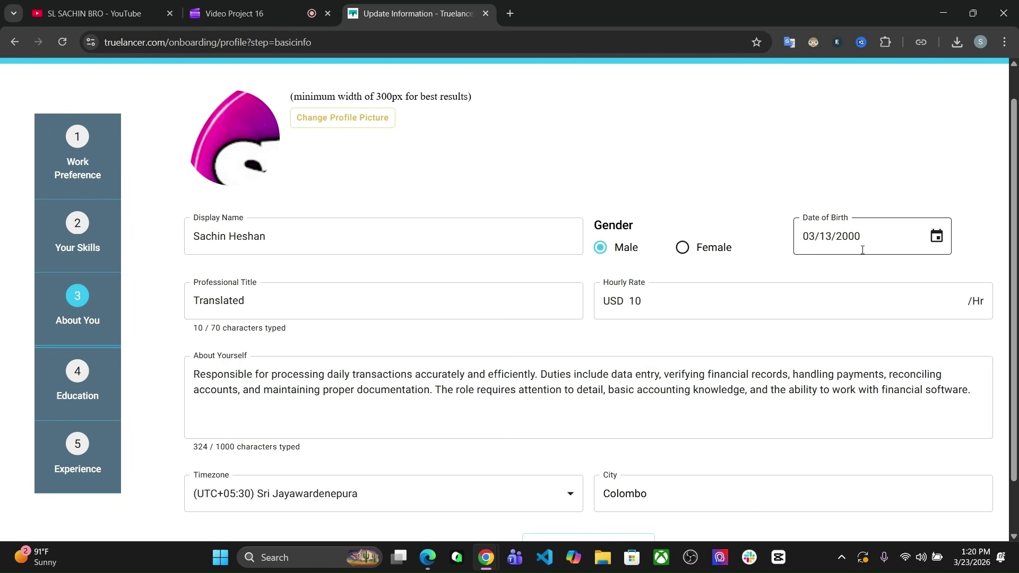
scroll(863, 250, down, 1)
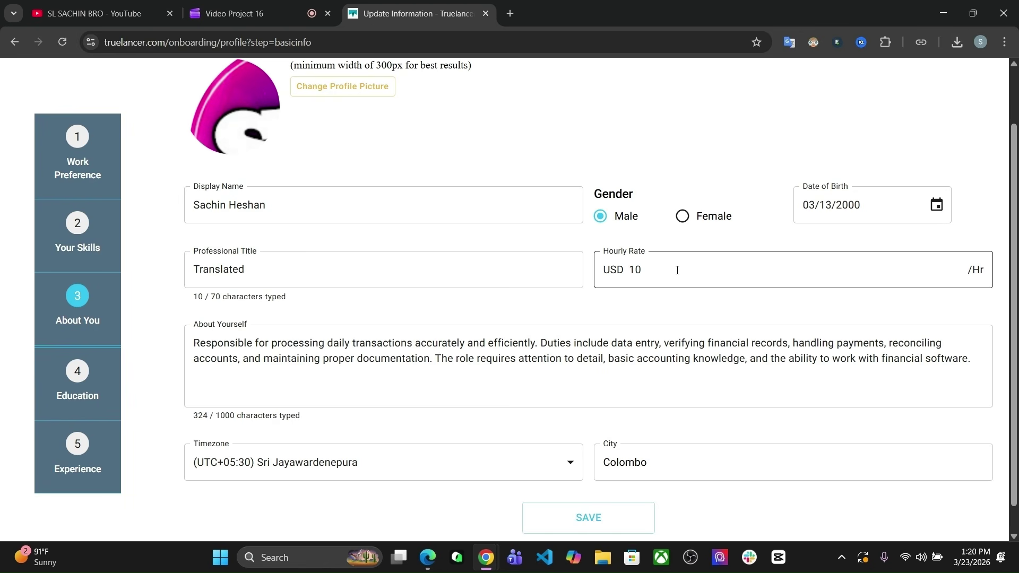
scroll(677, 270, down, 1)
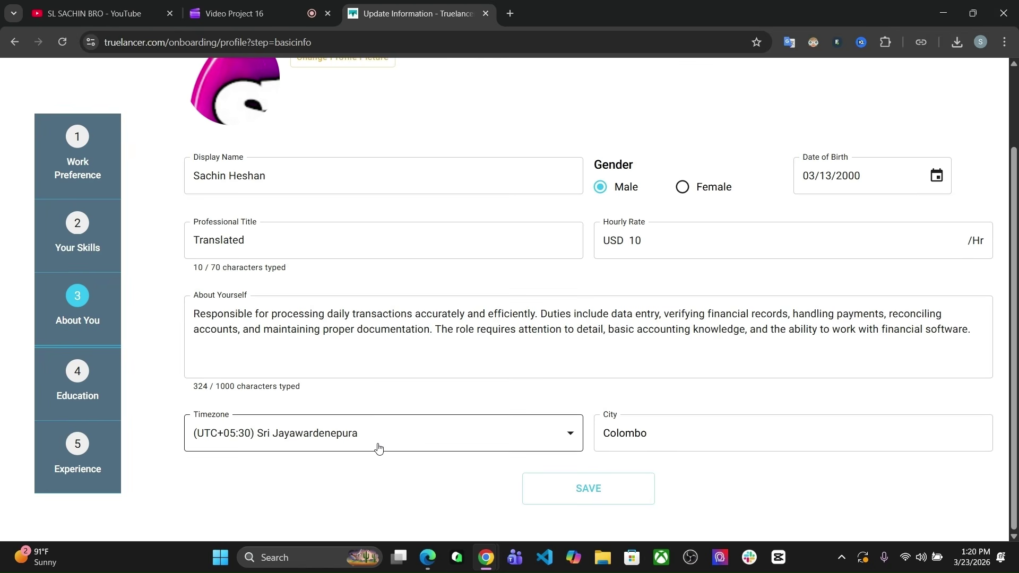
click(273, 450)
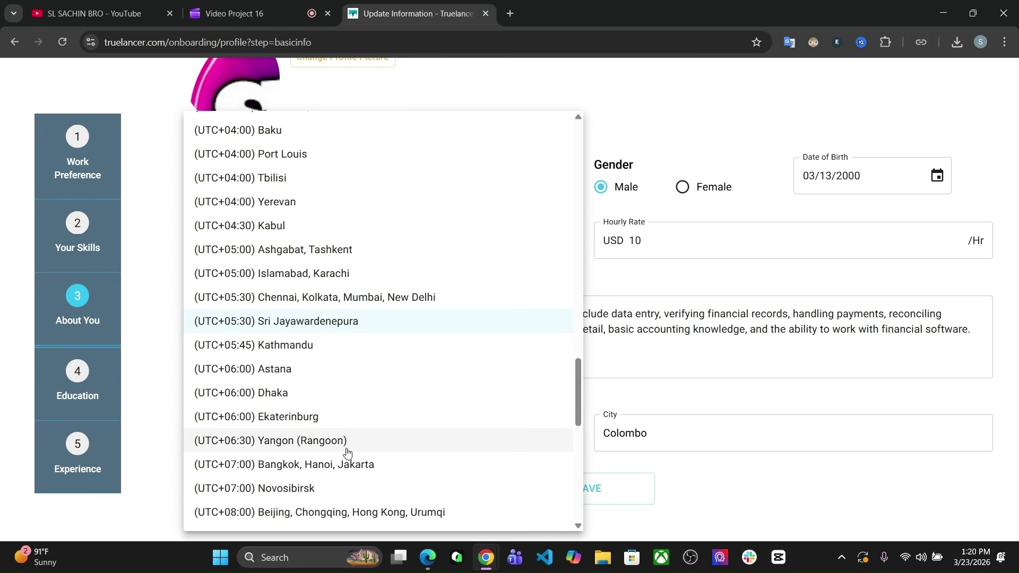
click(372, 332)
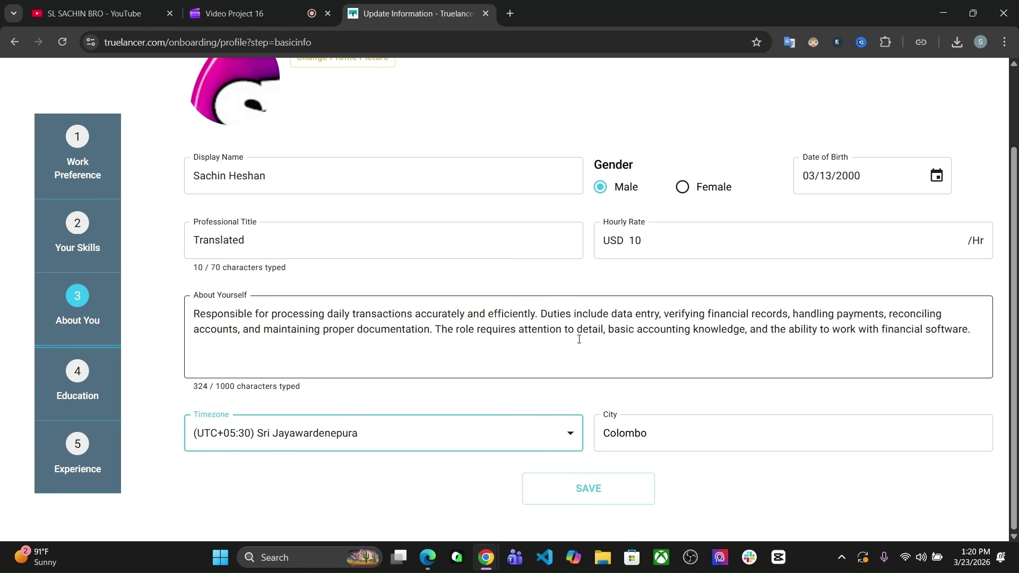
click(598, 493)
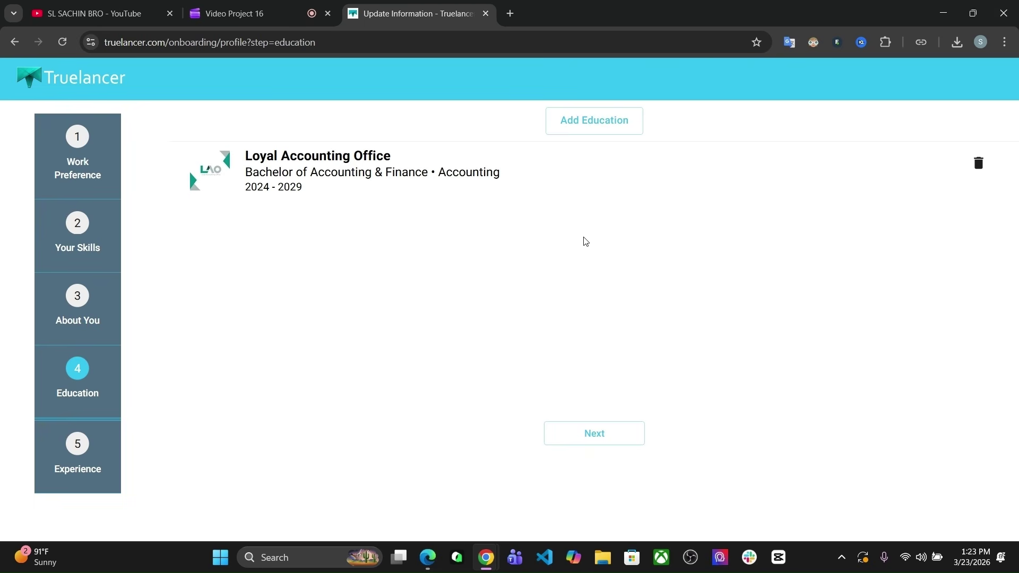
Accept the education and experience entries to finish the profile onboarding and continue to the dashboard.
click(610, 433)
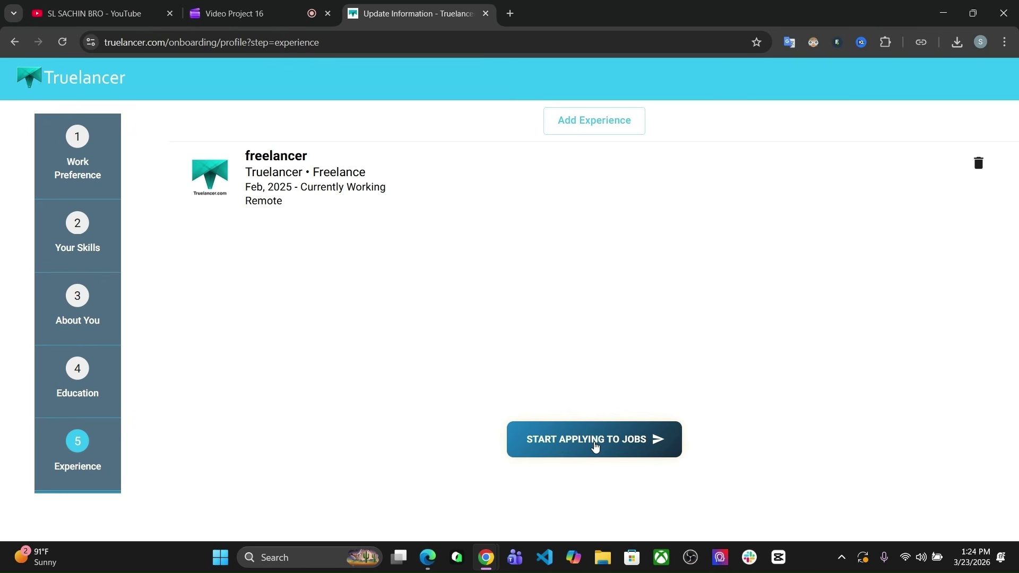
click(596, 447)
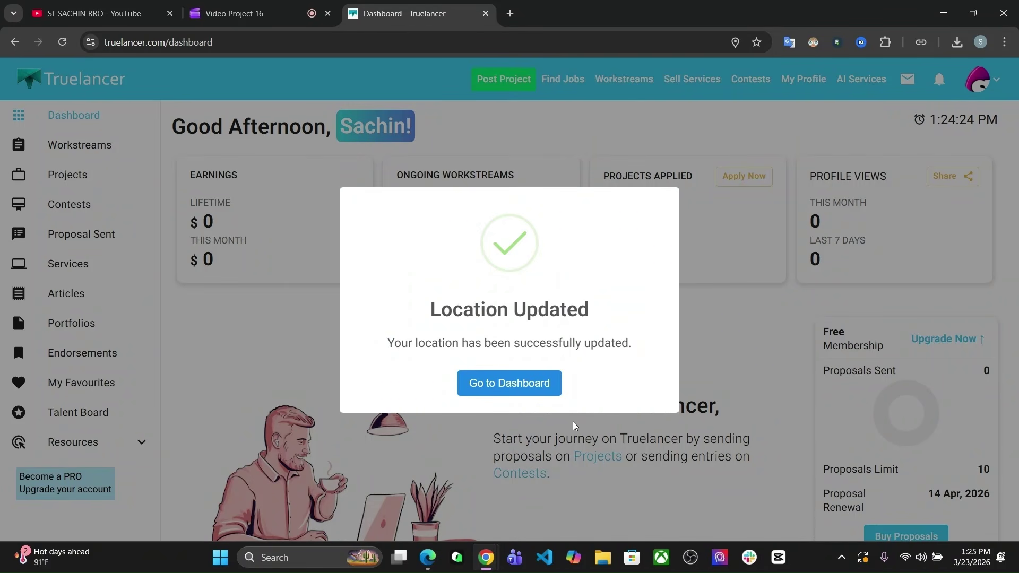
click(541, 386)
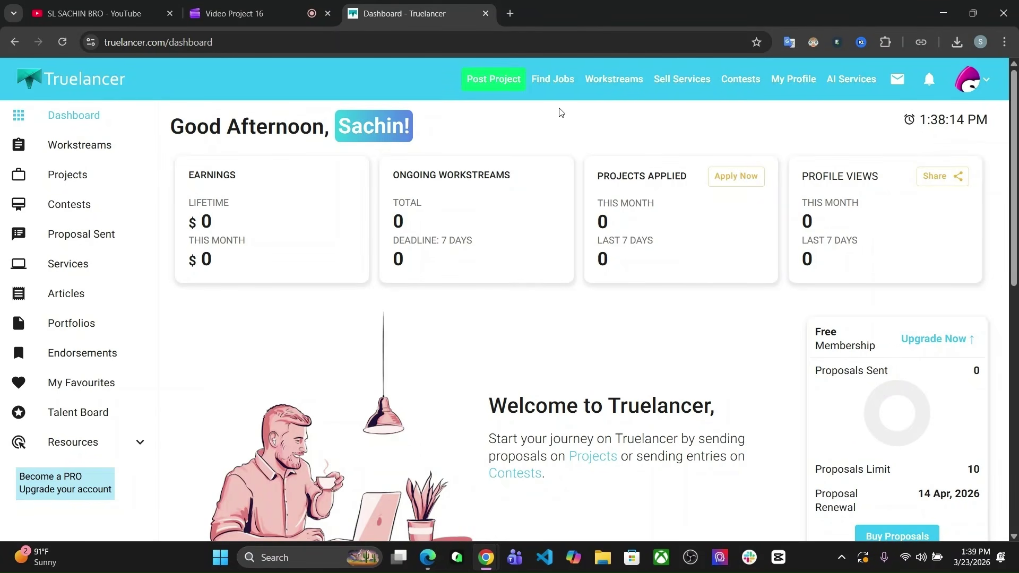
Open the recommended jobs and examine the skill-matching listings for their pay, number of proposals and posting time.
mouse_move(552, 91)
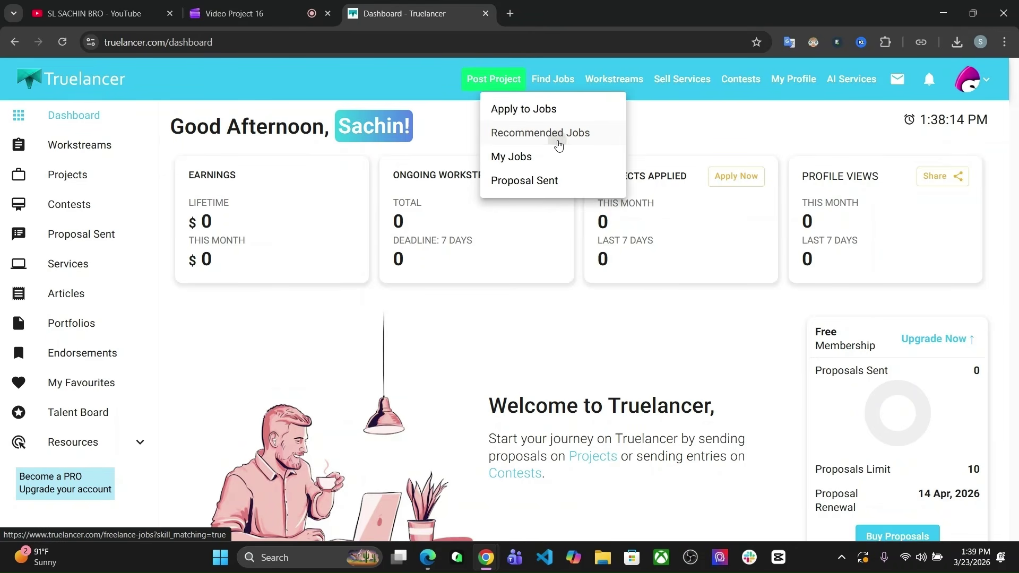
click(558, 144)
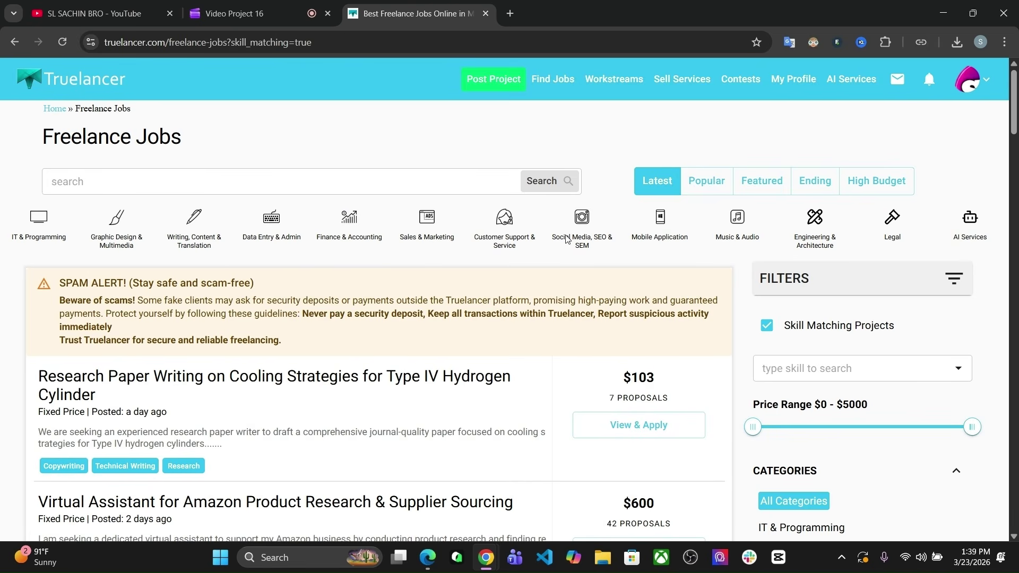
scroll(569, 344, down, 2)
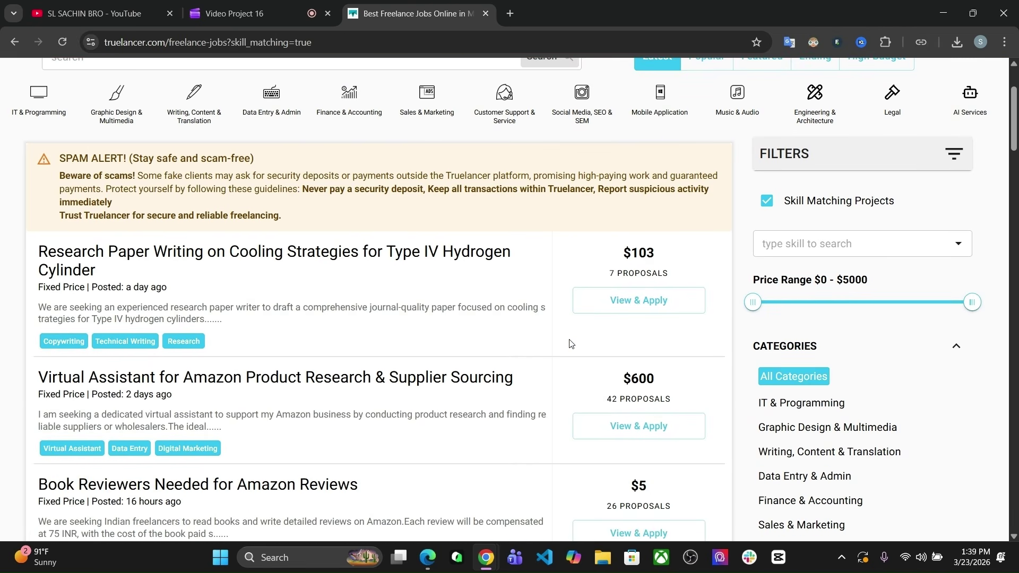
scroll(570, 343, down, 3)
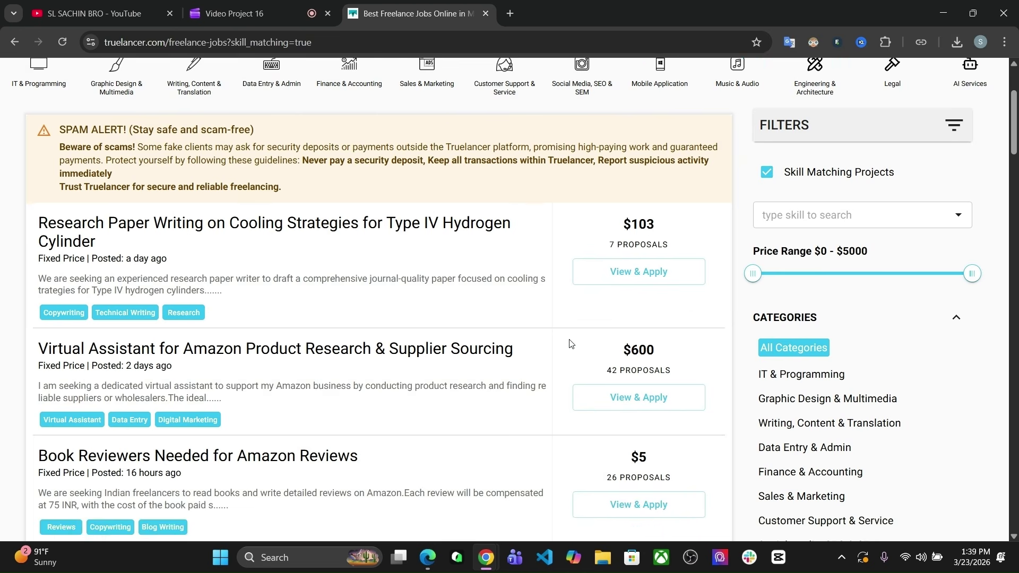
scroll(570, 344, down, 8)
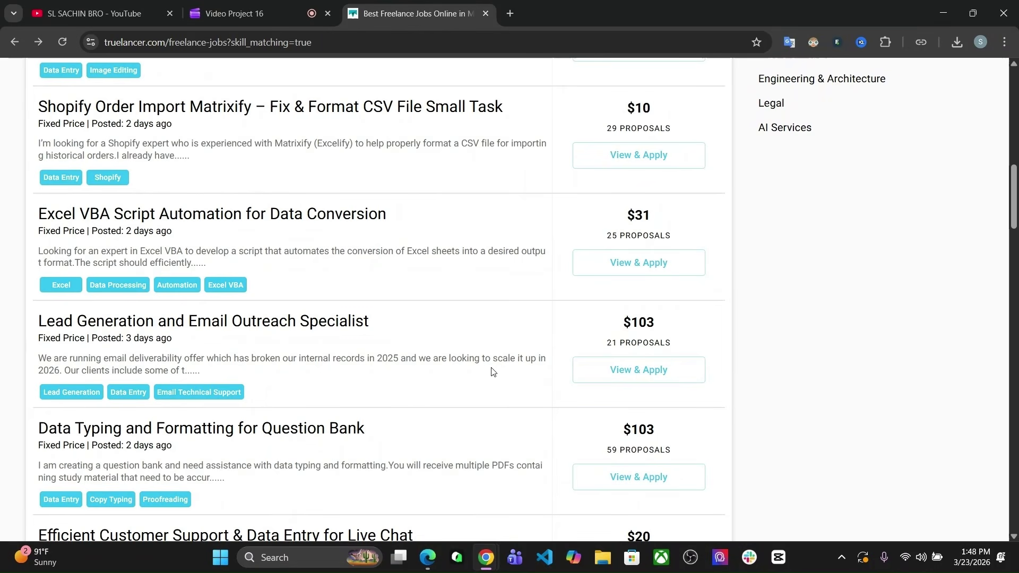
scroll(491, 371, up, 3)
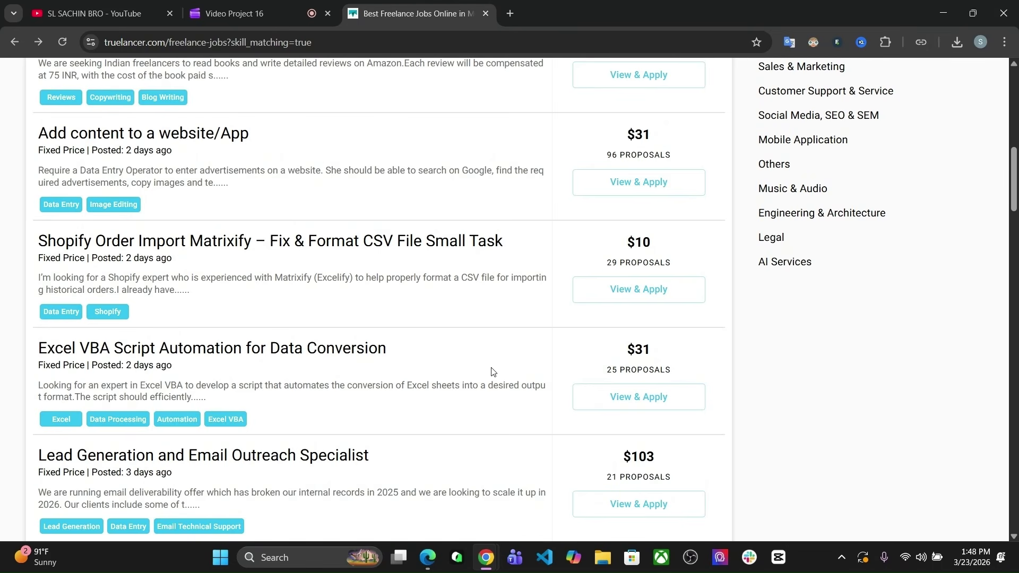
scroll(492, 371, up, 4)
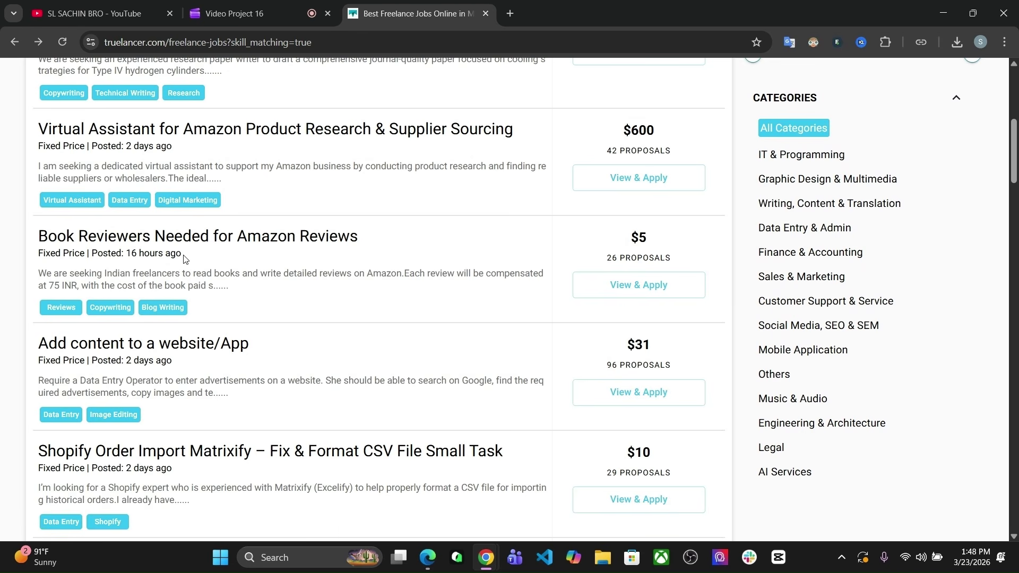
drag(184, 256, 125, 255)
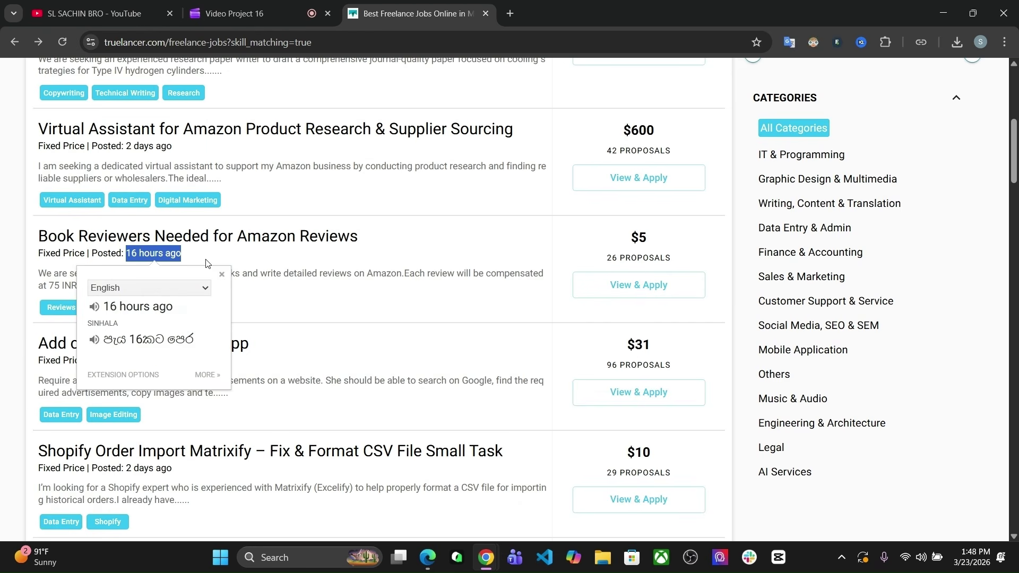
click(207, 264)
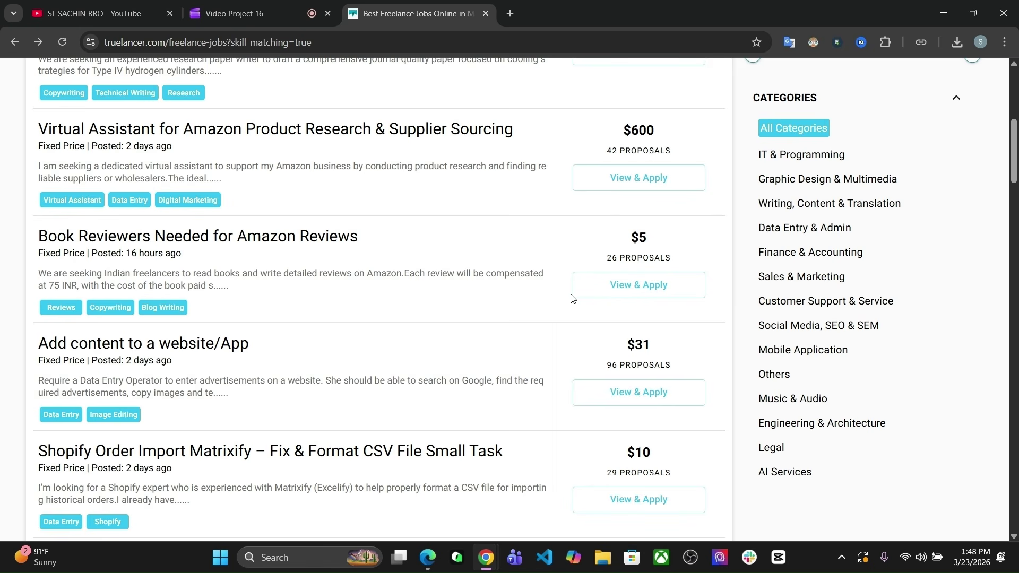
Open the "Book Reviewers Needed for Amazon Reviews" job and read its project details, required skills and client information.
click(665, 295)
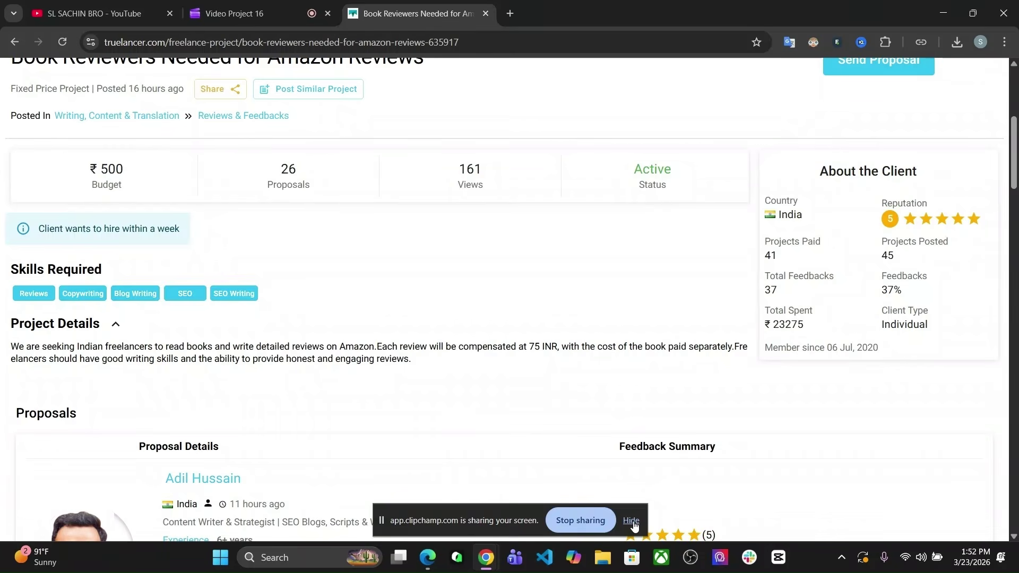
scroll(608, 343, down, 1)
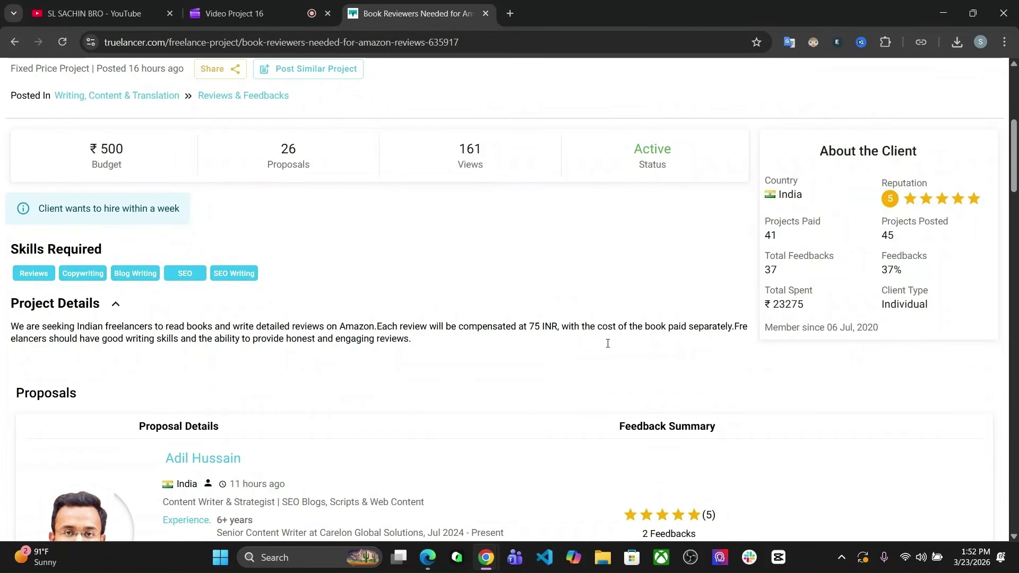
scroll(608, 344, down, 1)
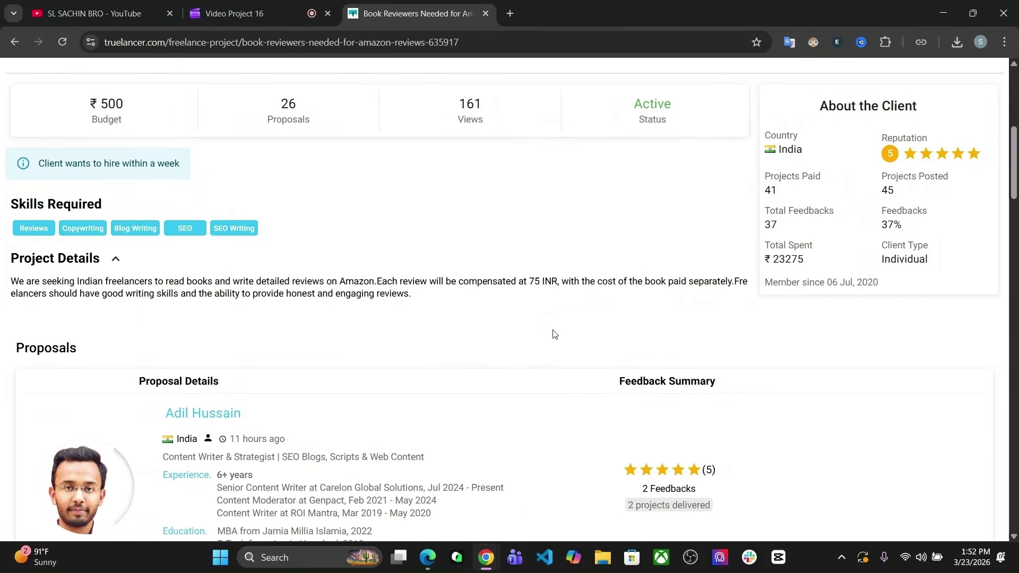
drag(411, 296, 7, 260)
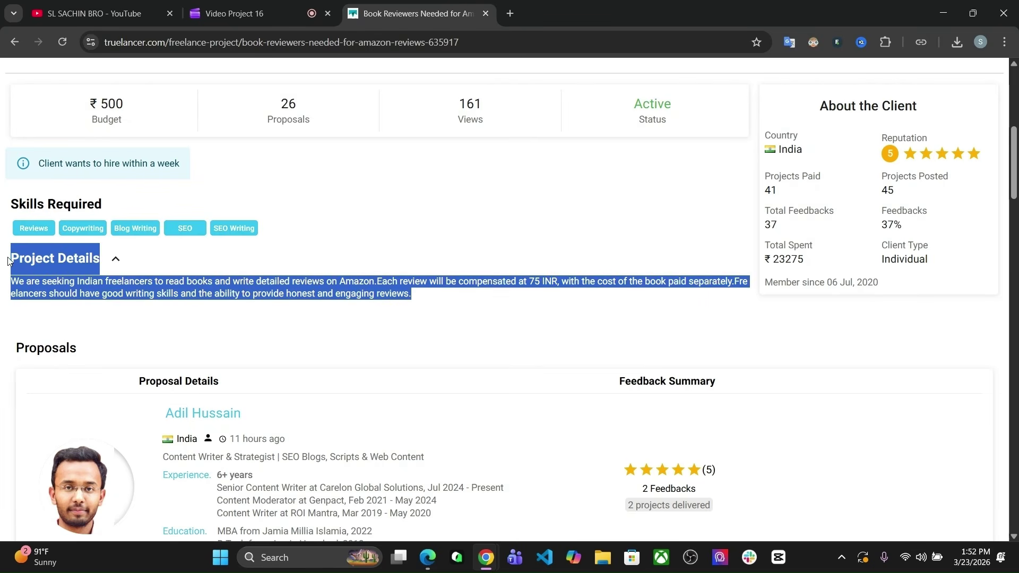
click(259, 319)
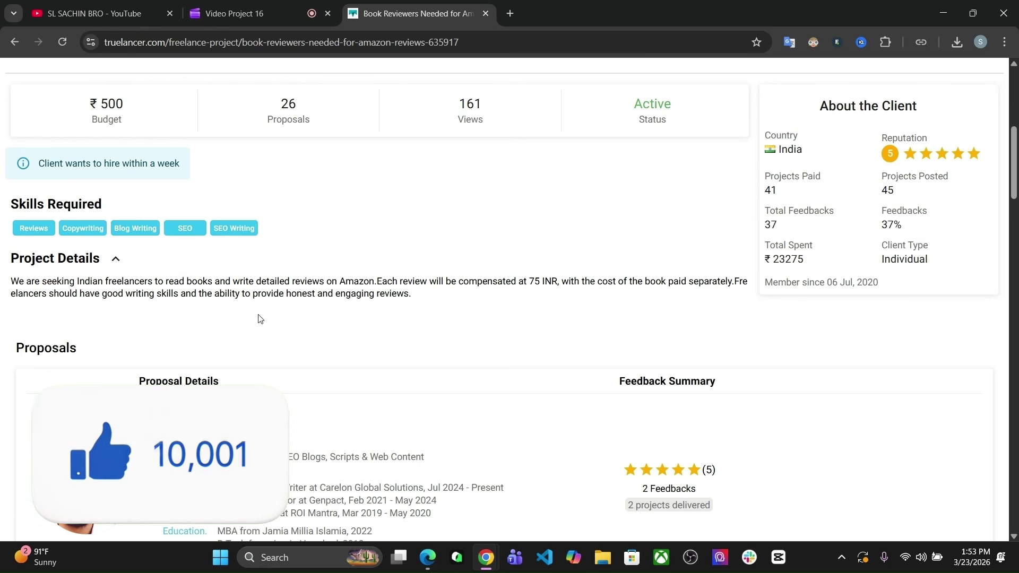
scroll(470, 255, up, 2)
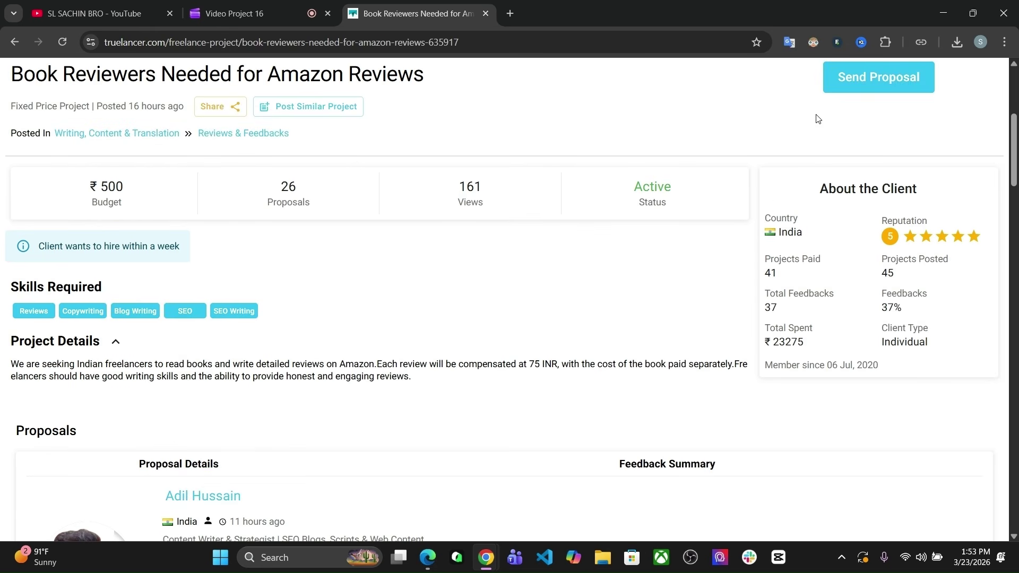
Start a new proposal for the book reviewer job and review its details, quote, deposit and optional upgrade fields.
click(886, 87)
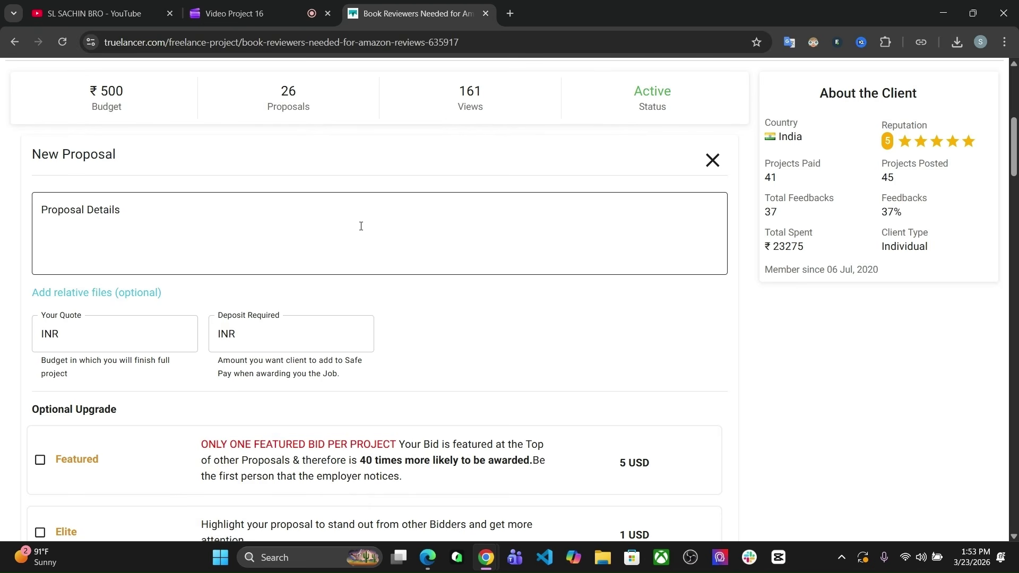
click(361, 226)
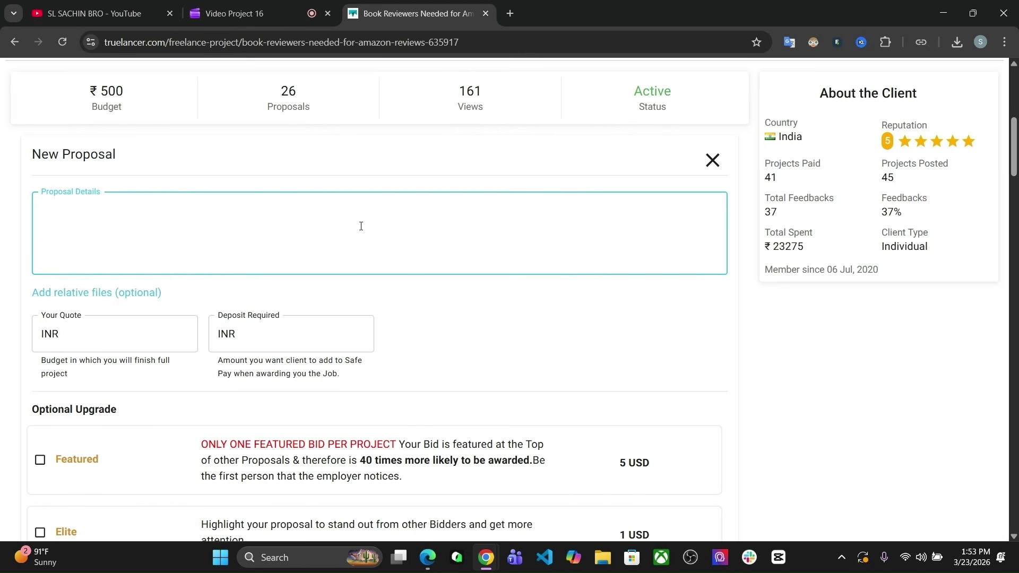
scroll(361, 226, down, 1)
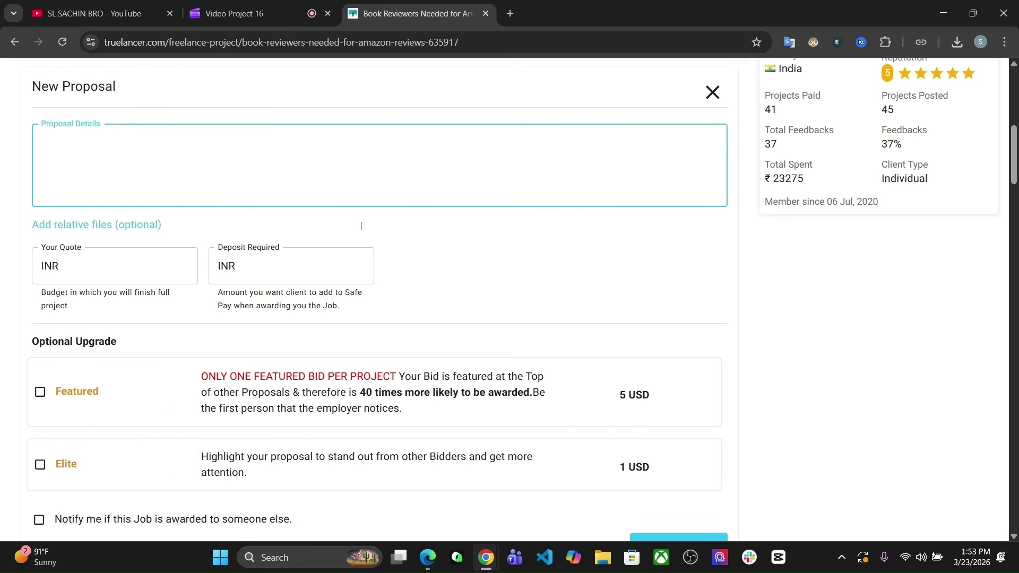
scroll(361, 226, down, 3)
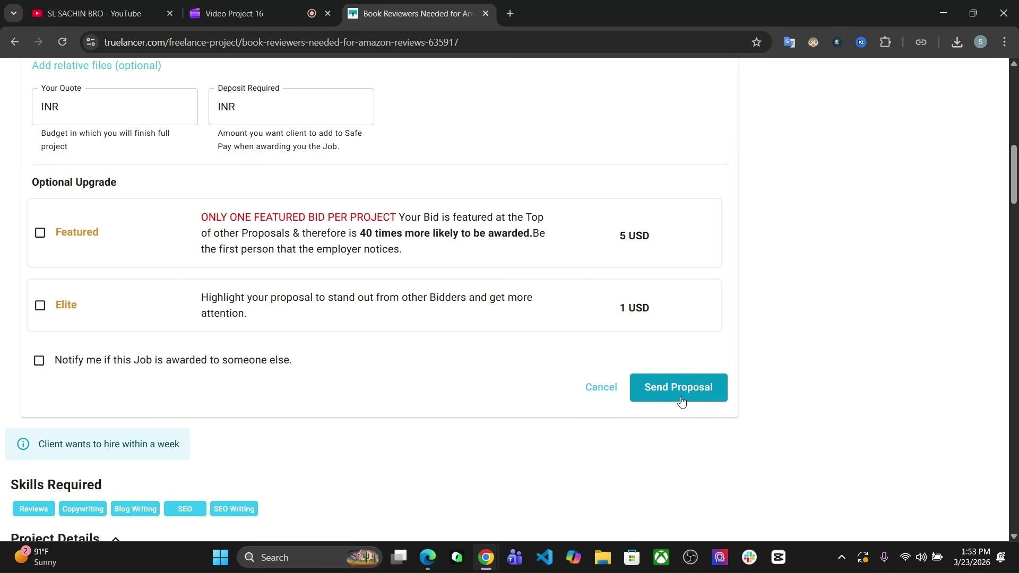
scroll(501, 266, up, 3)
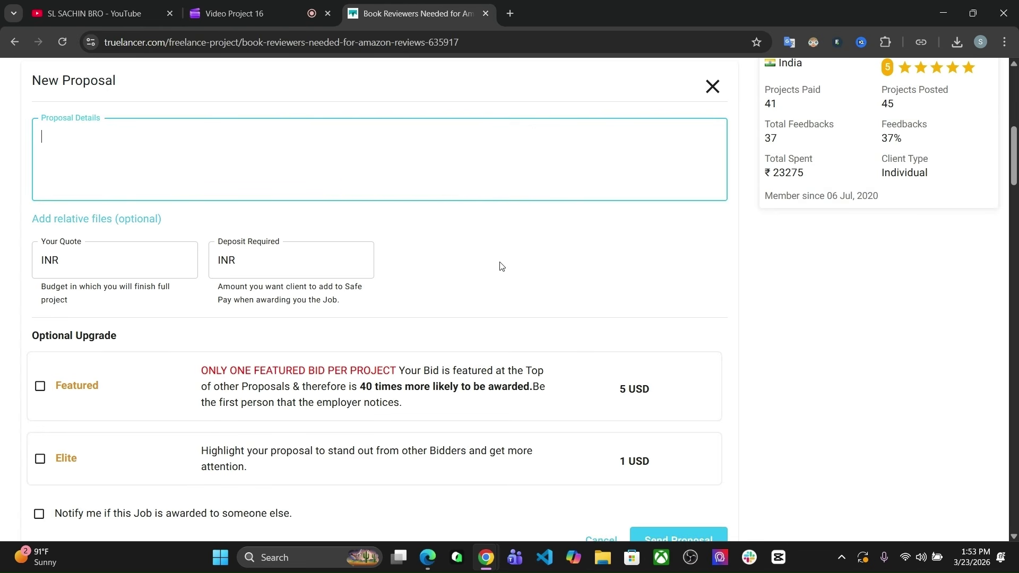
Check the book reviewer job's budget, number of proposals, views and status above the empty proposal form.
scroll(501, 266, up, 1)
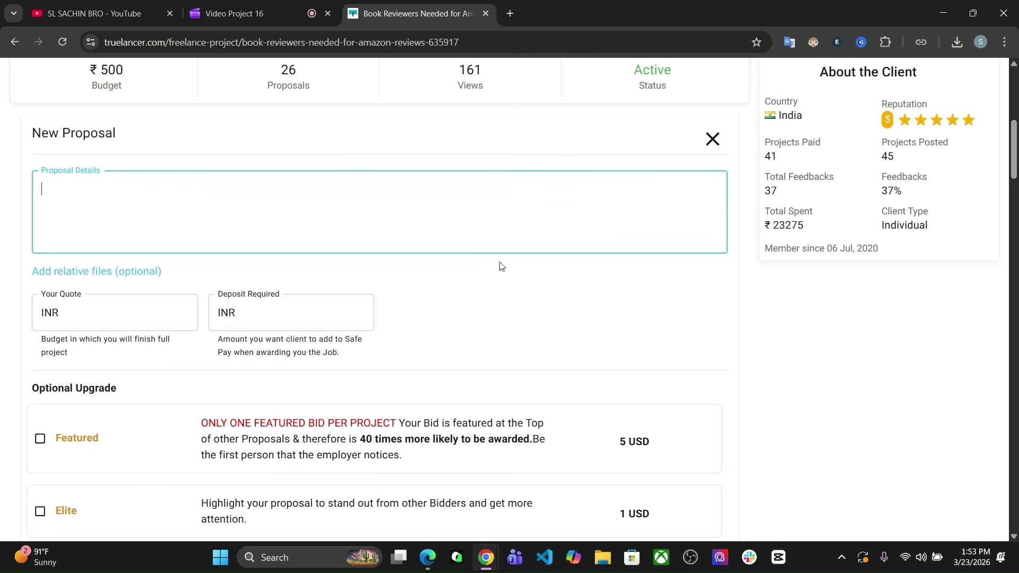
scroll(478, 261, up, 1)
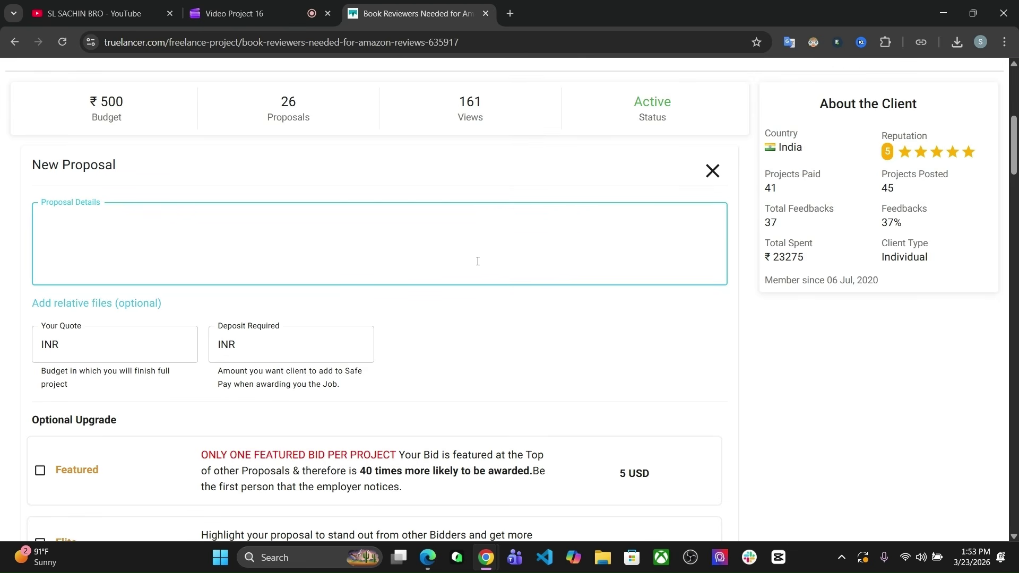
click(311, 103)
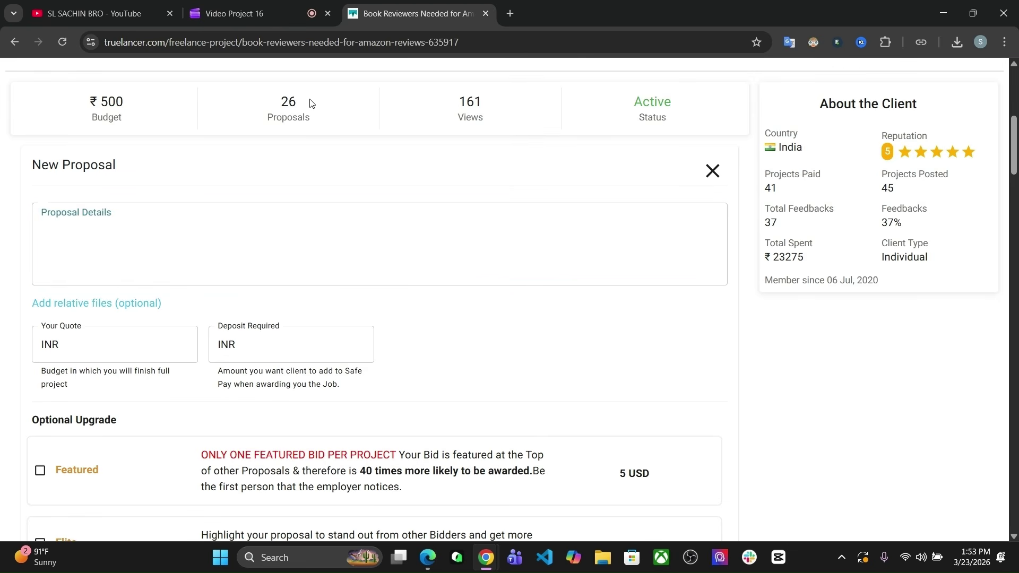
drag(311, 103, 267, 106)
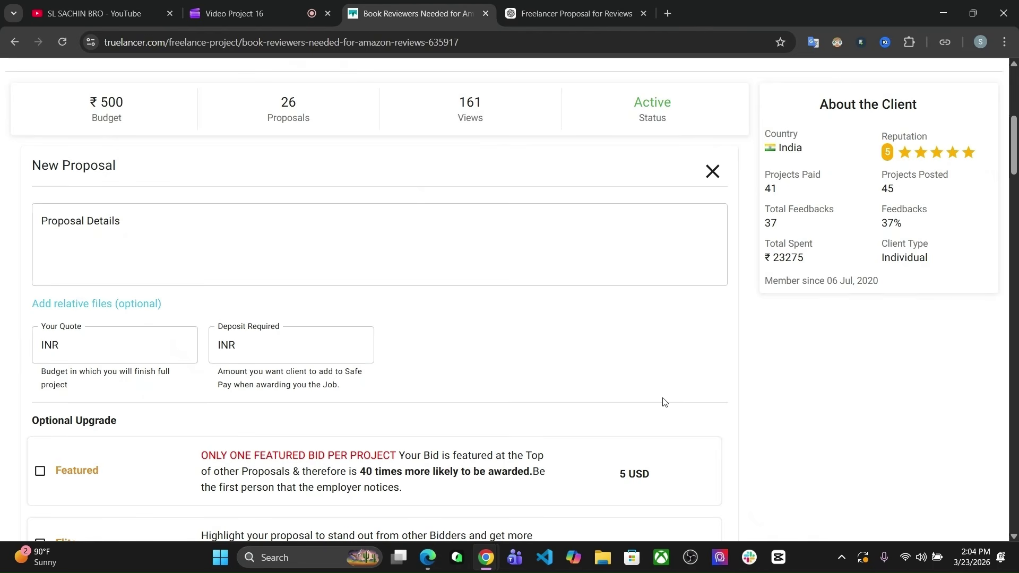
Close the proposal form and select the full project details text in the book reviewer job description.
click(712, 171)
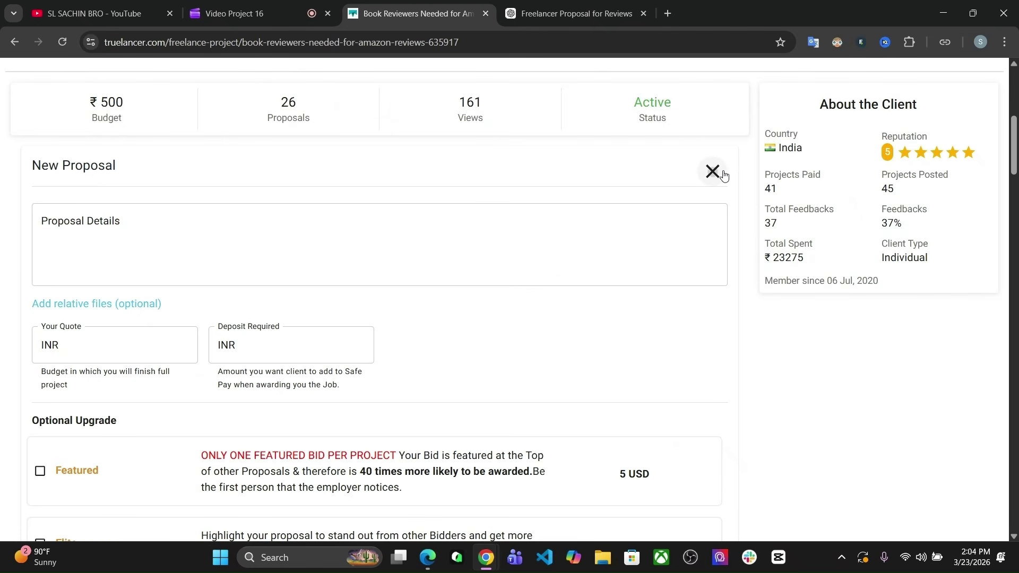
scroll(615, 329, down, 5)
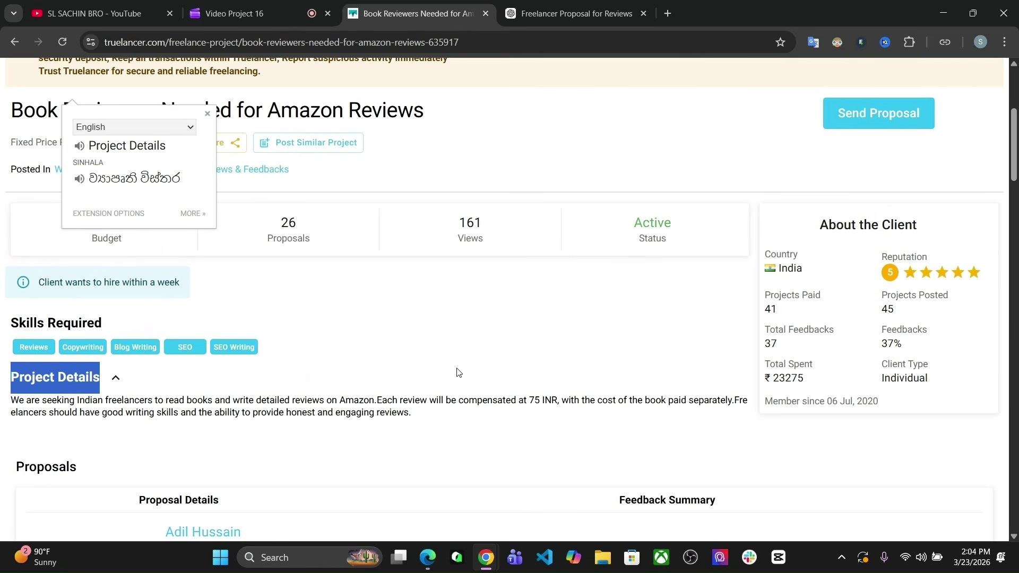
click(433, 417)
drag(434, 417, 10, 394)
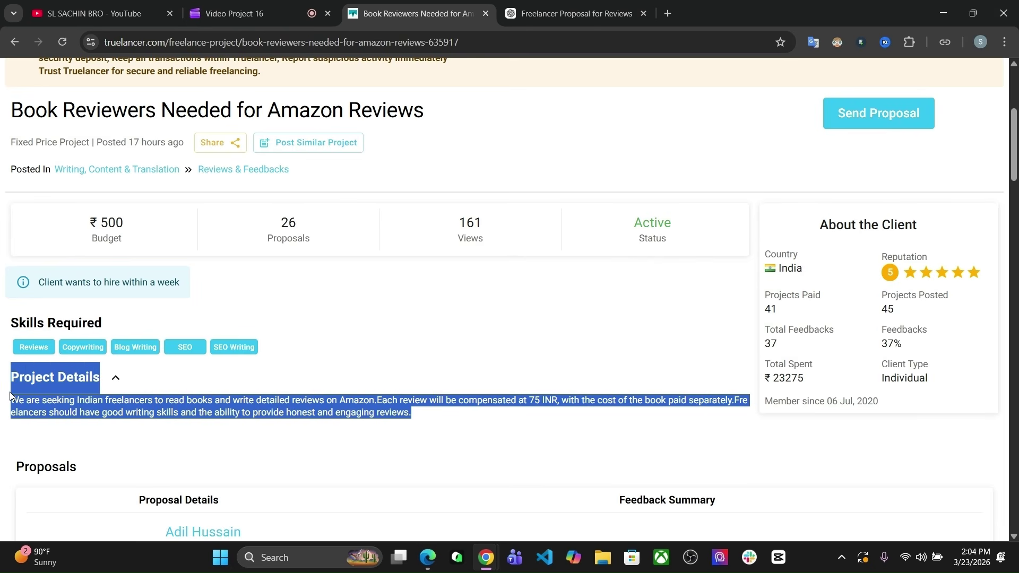
Switch to the ChatGPT conversation and review the prompt with the project details and the proposal text written for the job.
click(552, 5)
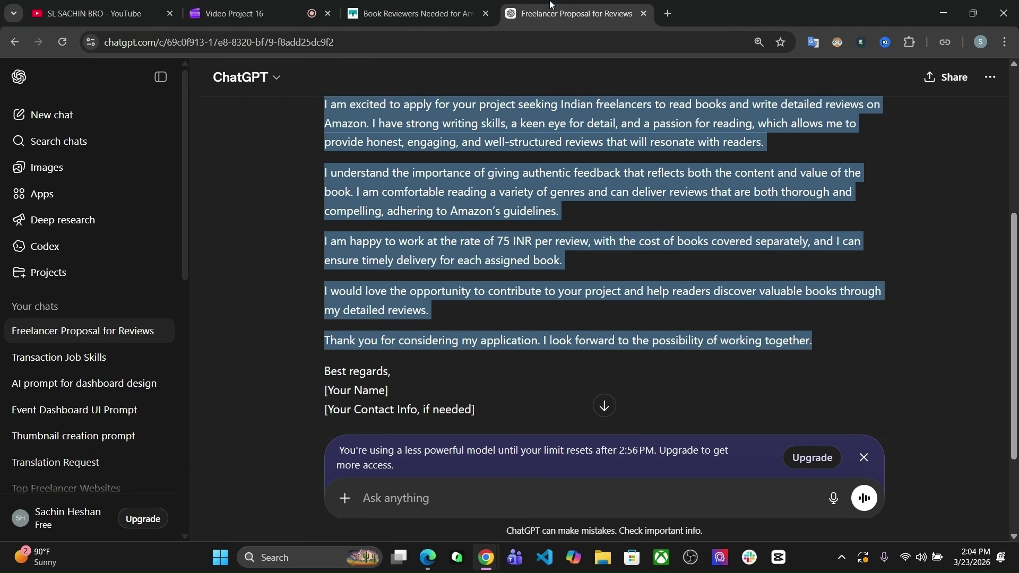
scroll(566, 161, up, 5)
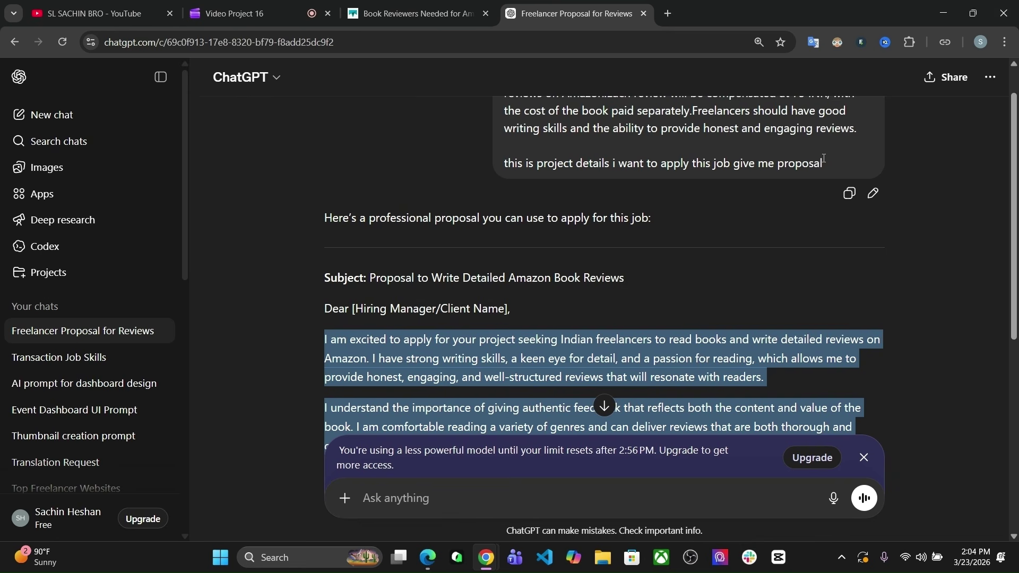
scroll(833, 160, down, 2)
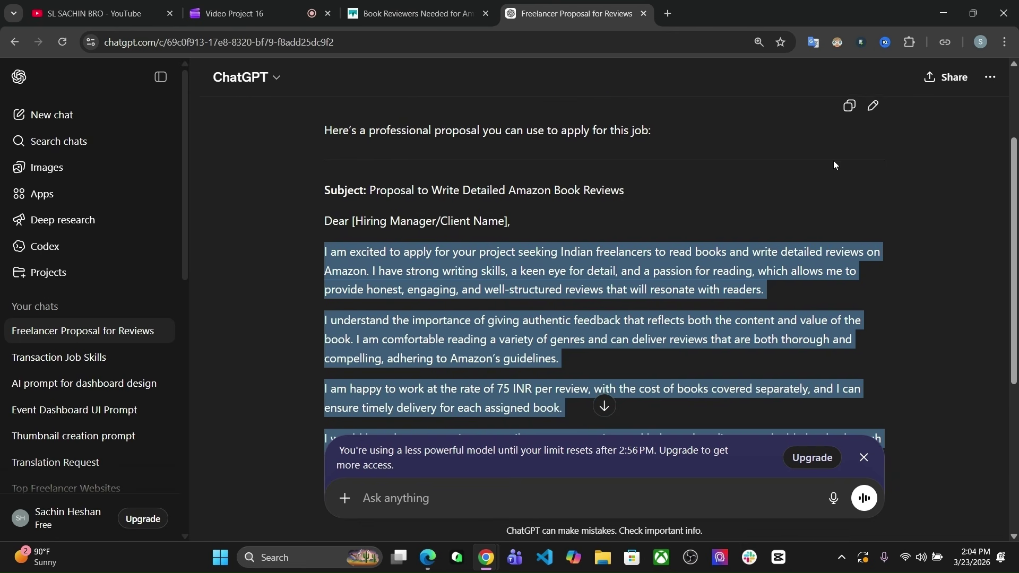
scroll(833, 164, down, 2)
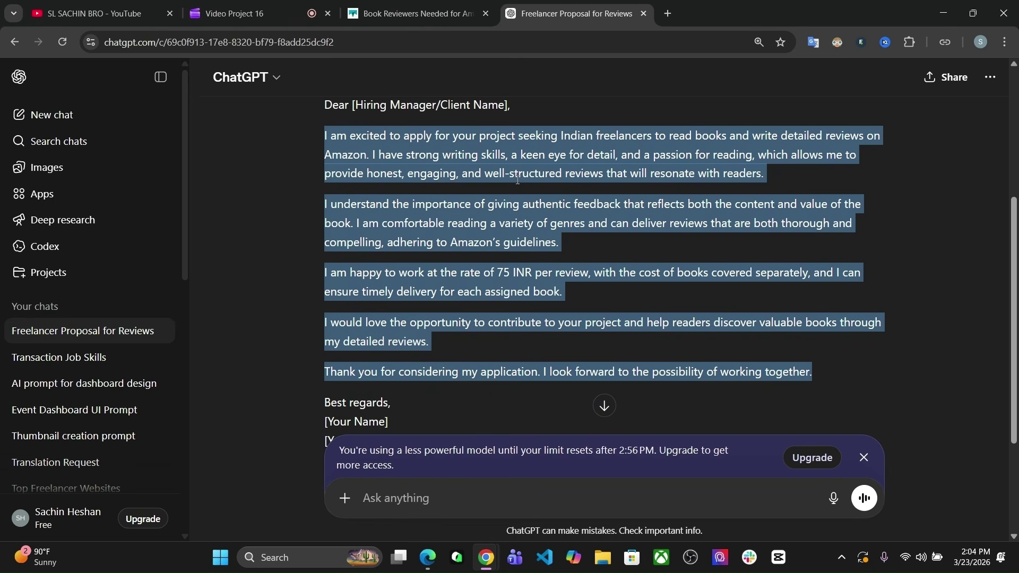
Back on Truelancer, submit a proposal with the ChatGPT text, quote INR 200, deposit INR 100 and notification if the job is awarded to someone else.
click(445, 10)
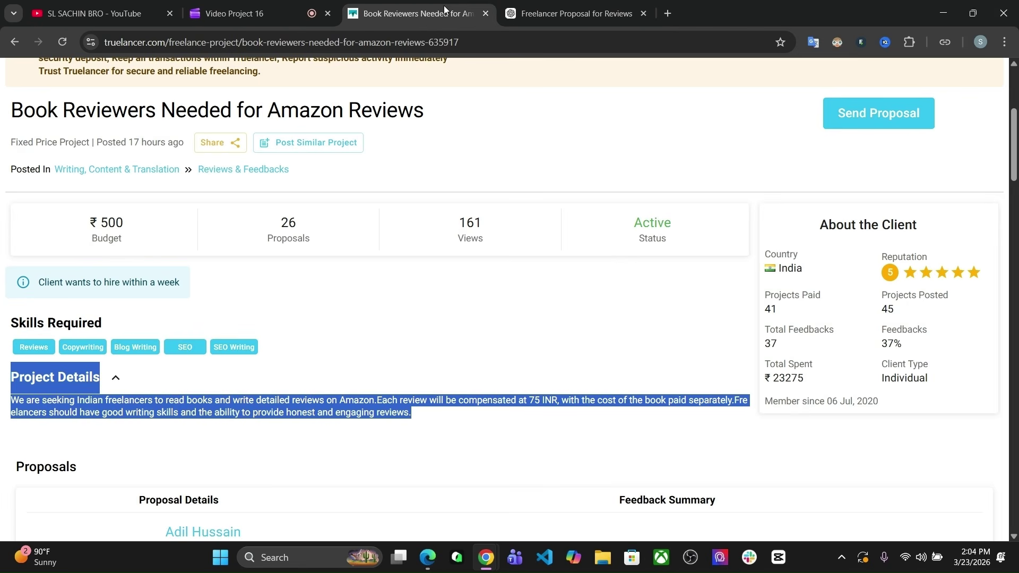
click(841, 124)
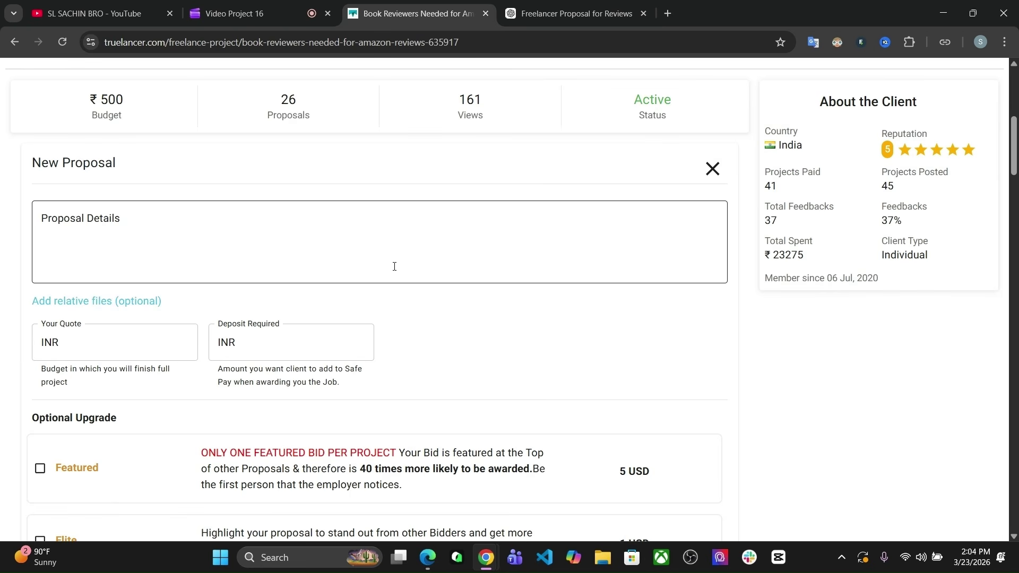
click(372, 255)
key(ctrl+v)
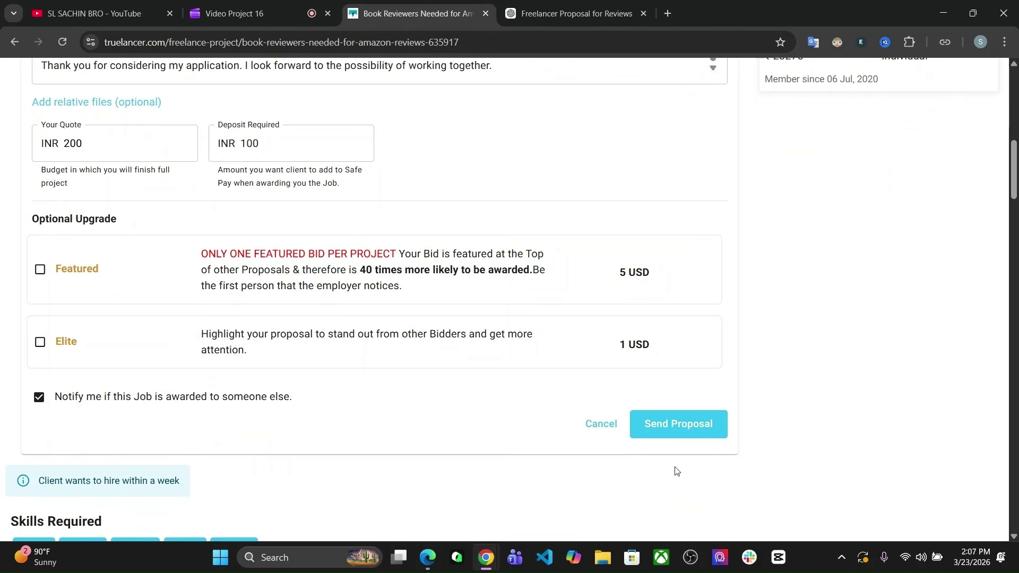
click(682, 431)
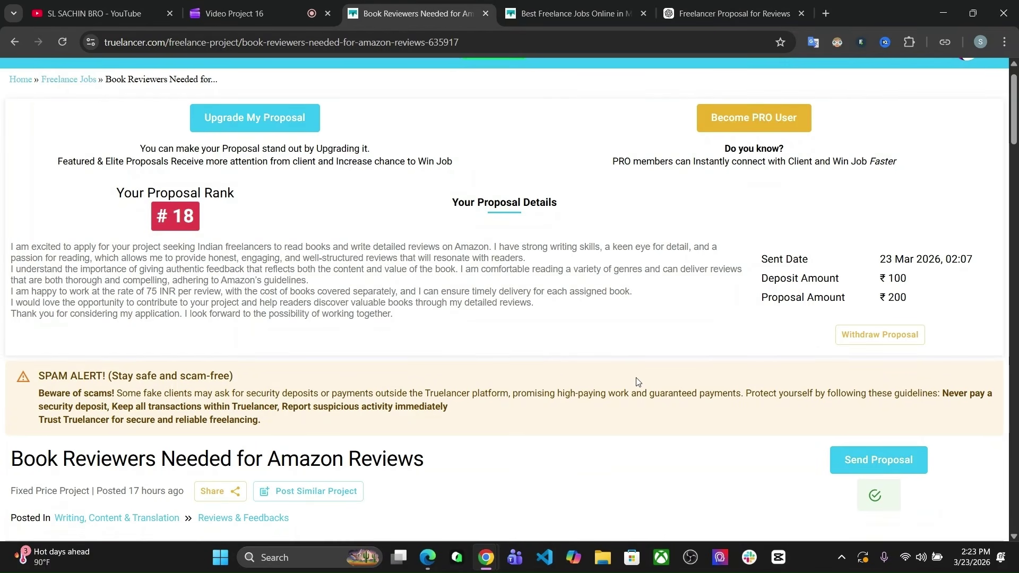
Review the sent proposal's rank, text, sent date, deposit and proposal amounts on the job page.
scroll(642, 357, down, 1)
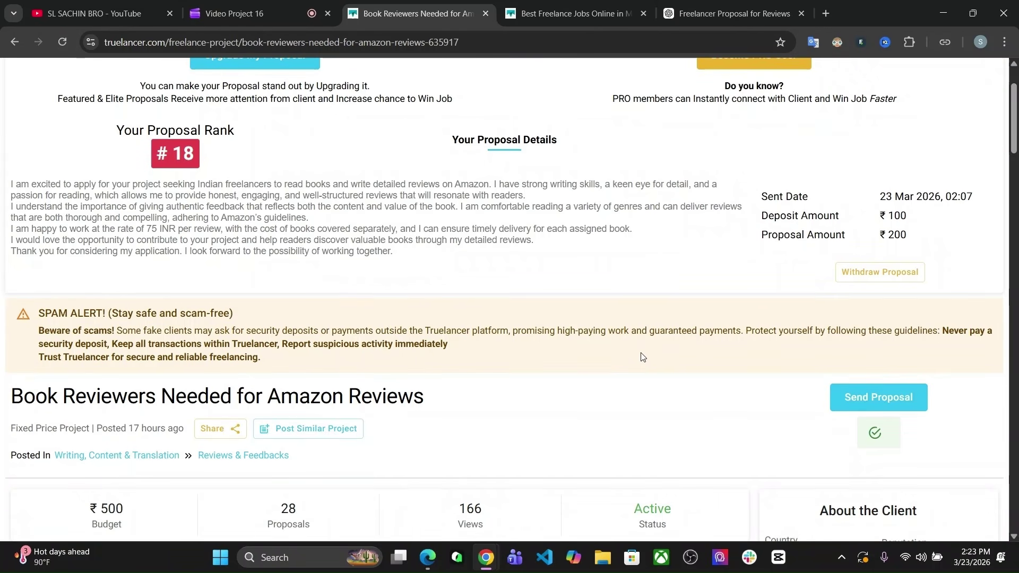
scroll(642, 357, up, 1)
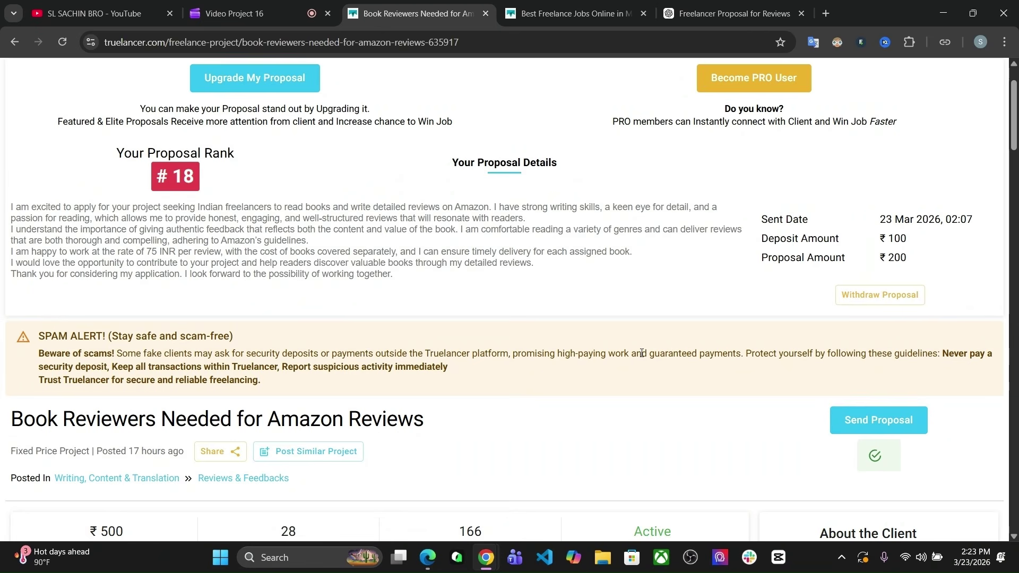
scroll(642, 353, down, 2)
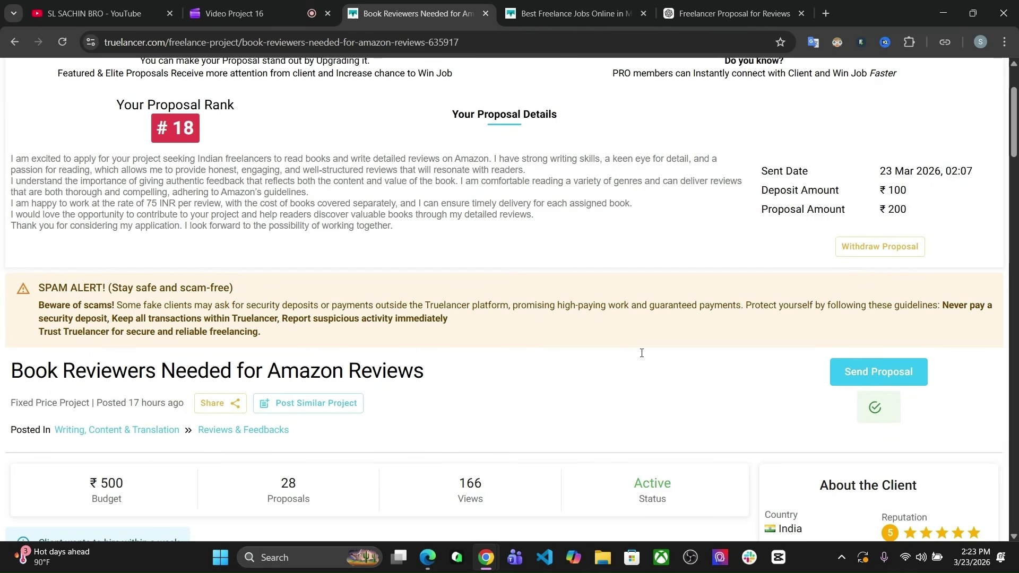
scroll(642, 352, up, 1)
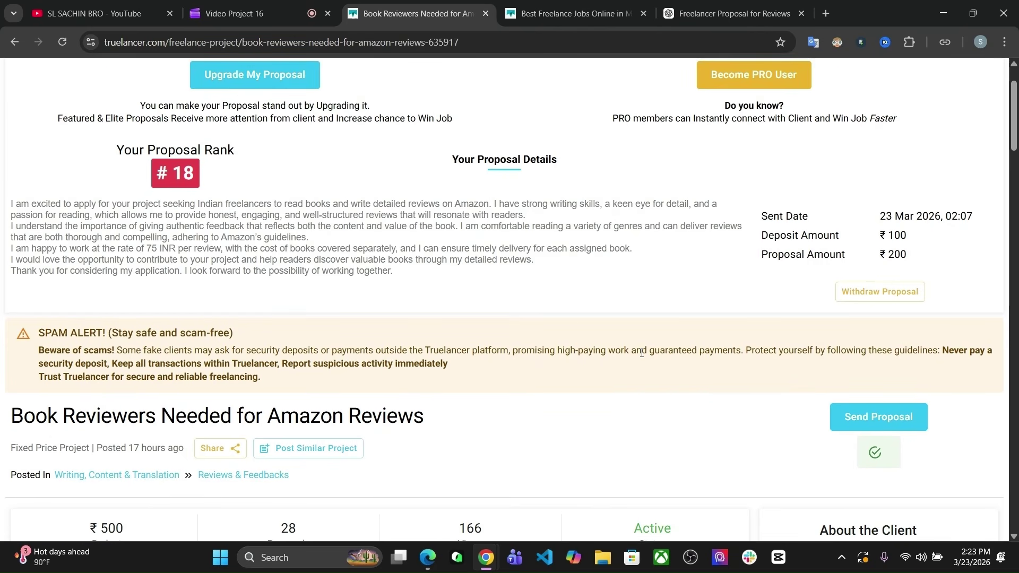
Return to the skill-matching job listings and check the book reviewer job's application status and the other listings.
scroll(641, 353, up, 2)
click(13, 42)
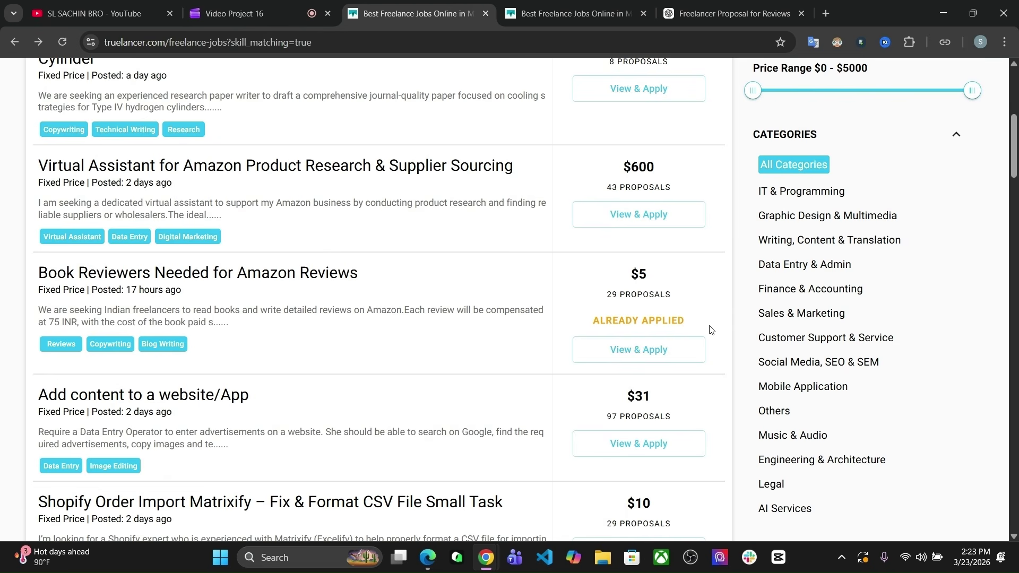
scroll(606, 313, down, 6)
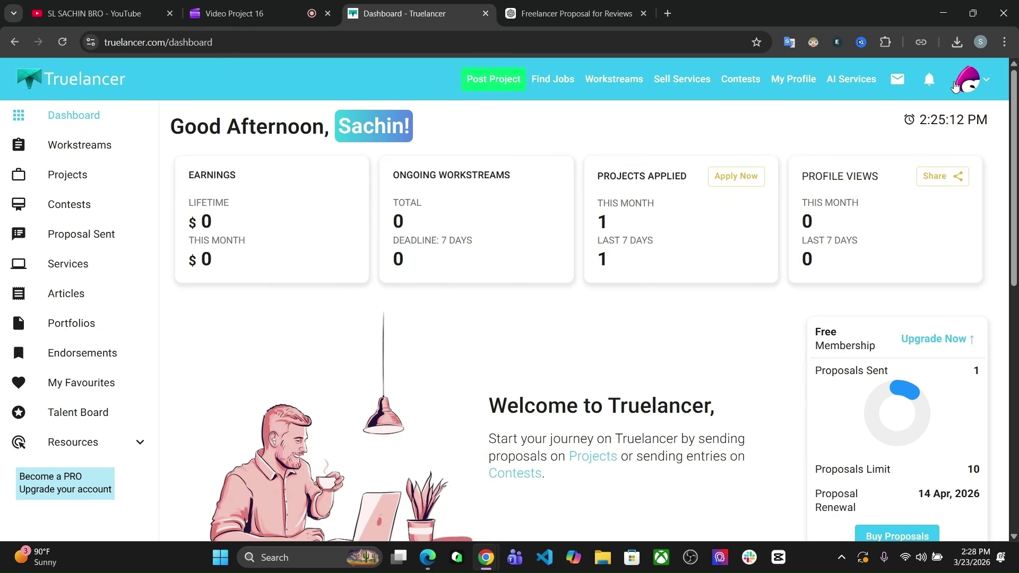
Open the account's payments, review the wallet balances, billing information and transactions, and go to the payouts page.
click(958, 86)
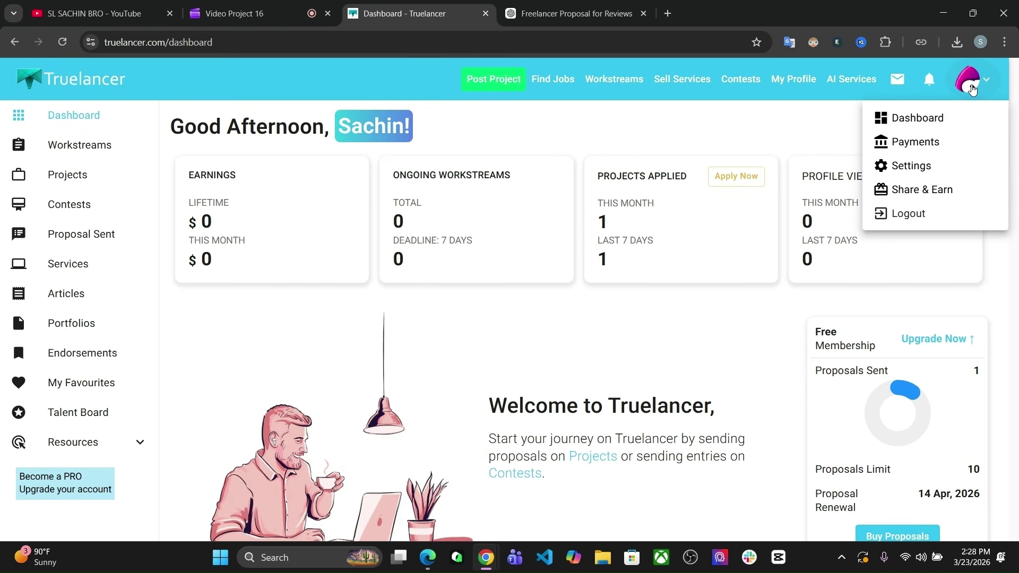
click(941, 143)
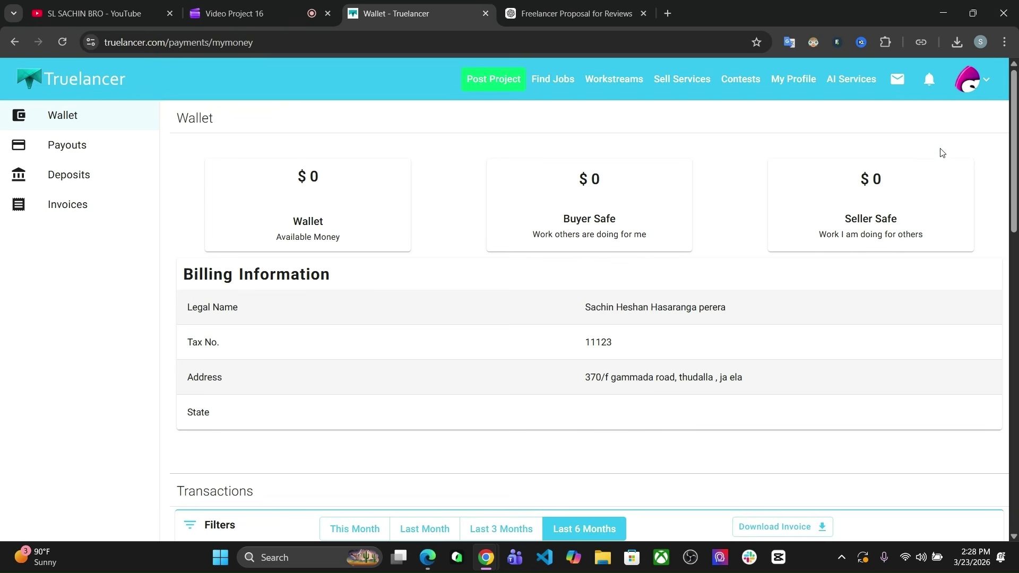
scroll(802, 345, down, 2)
scroll(803, 345, up, 2)
click(74, 149)
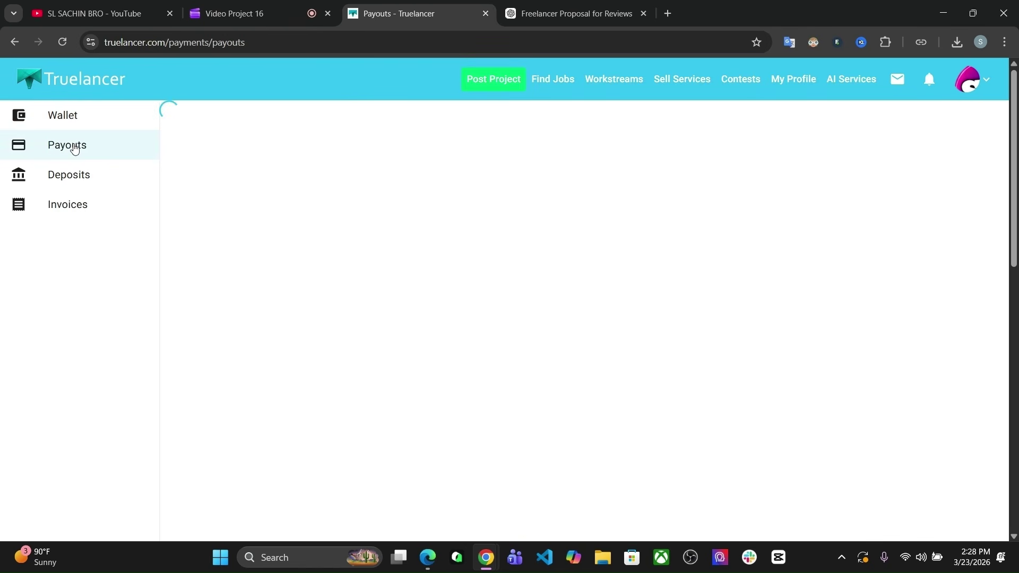